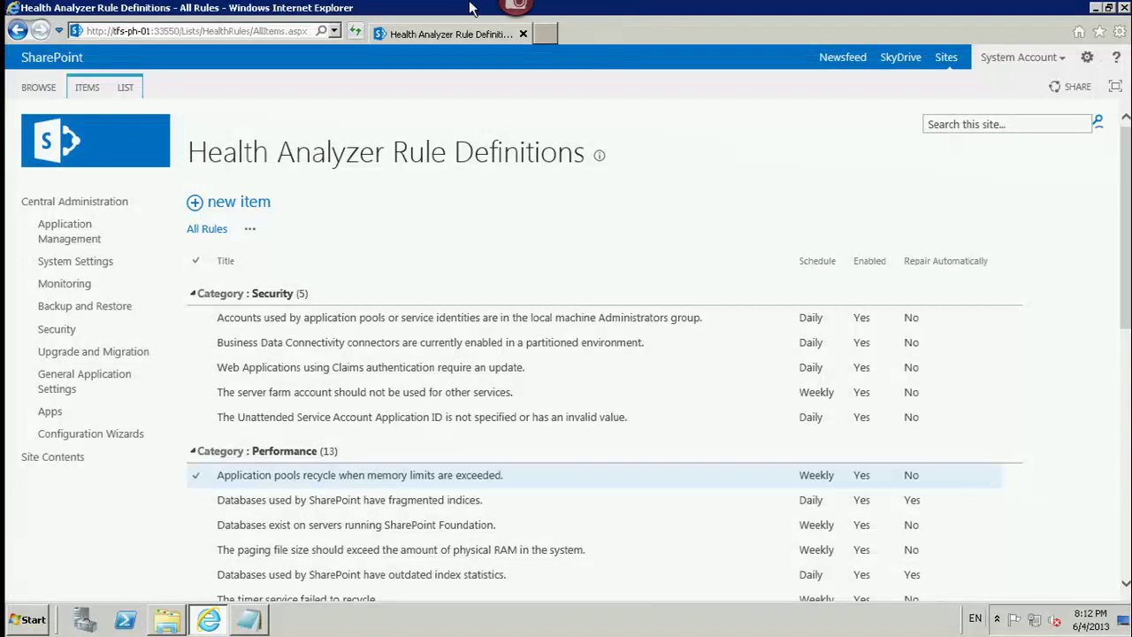
Step: Switch from the TFS-PH-01 remote session to the om-ph-01 session running Operations Manager
mouse_move(473, 8)
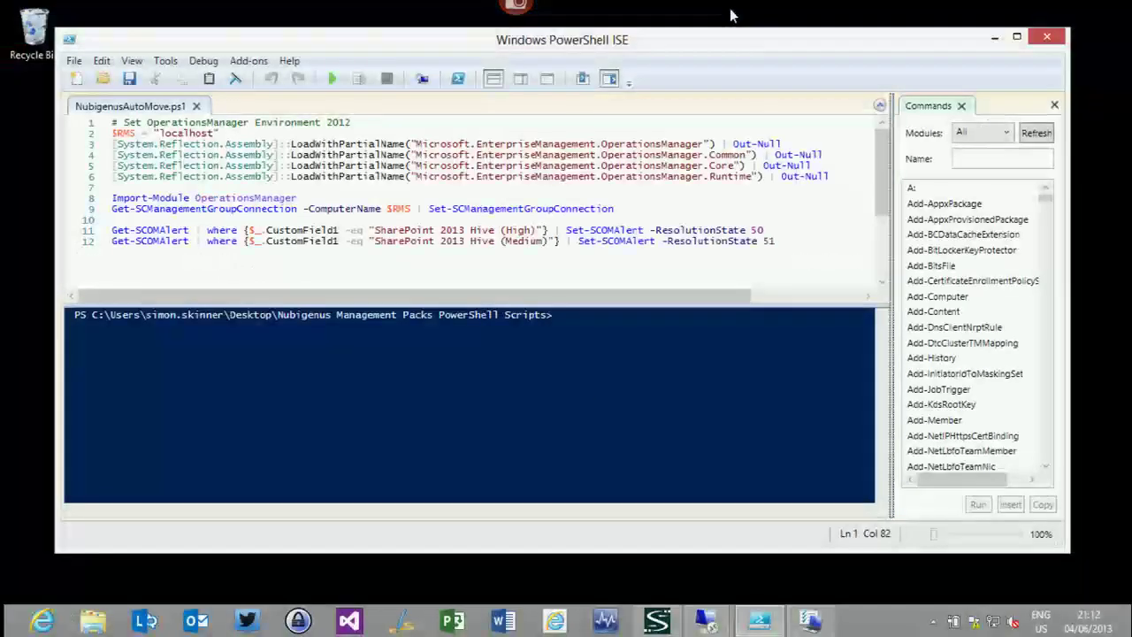
click(735, 10)
click(706, 621)
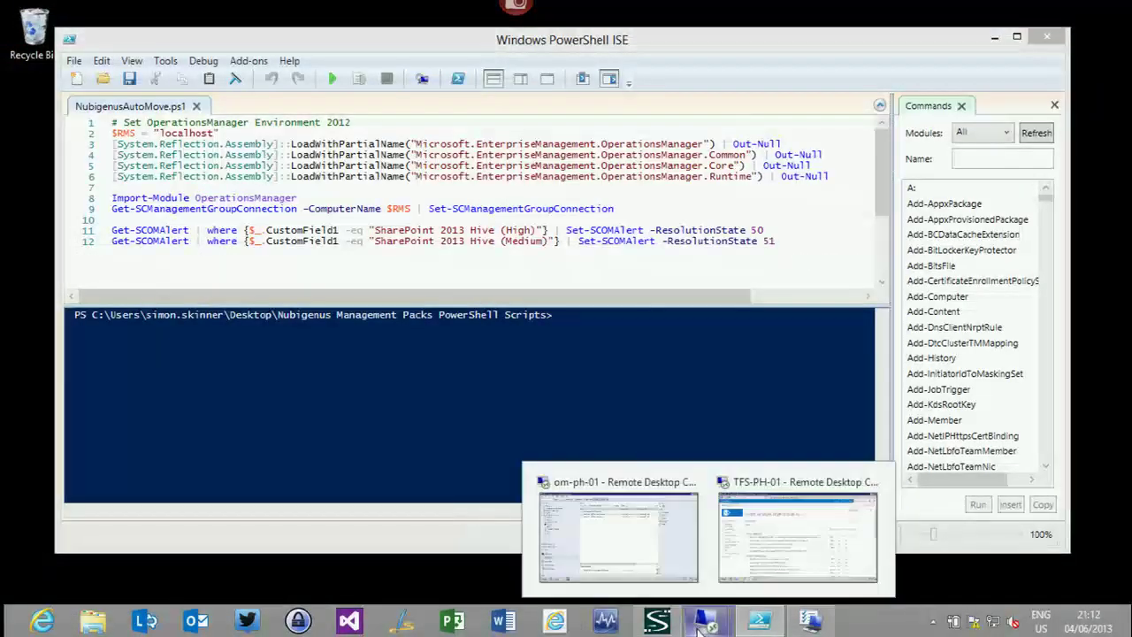
click(634, 561)
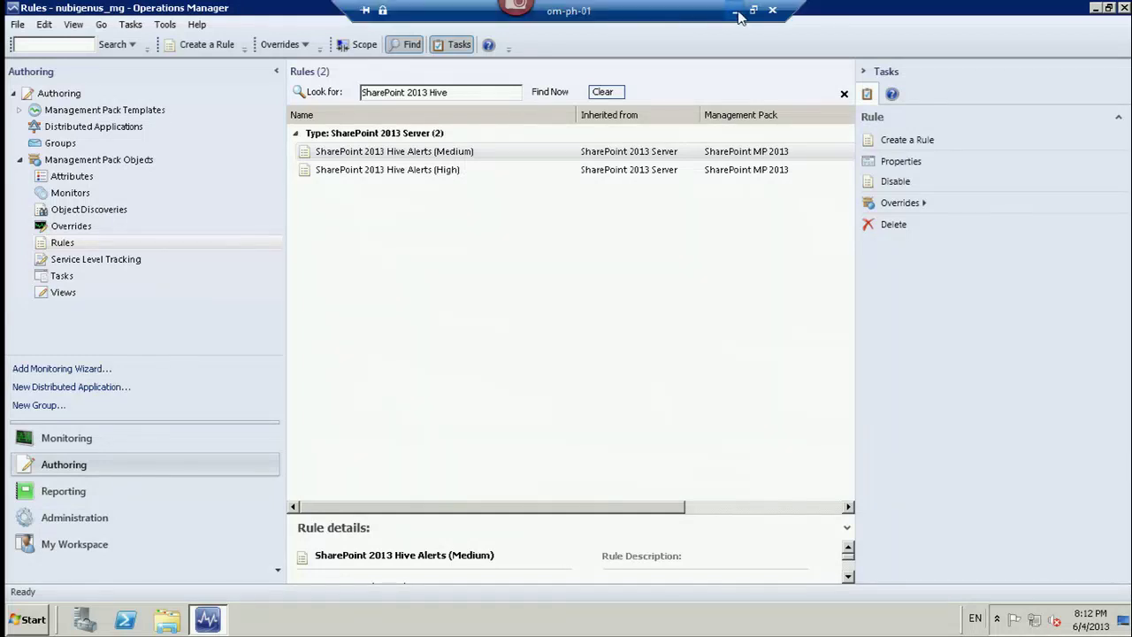
click(736, 11)
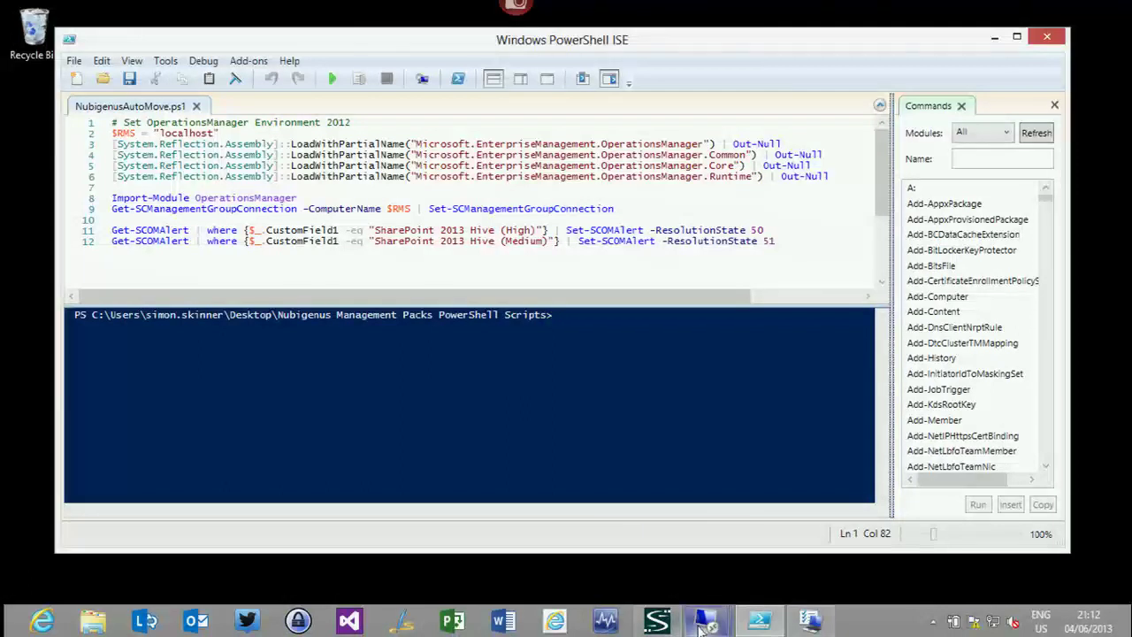
mouse_move(699, 626)
click(796, 557)
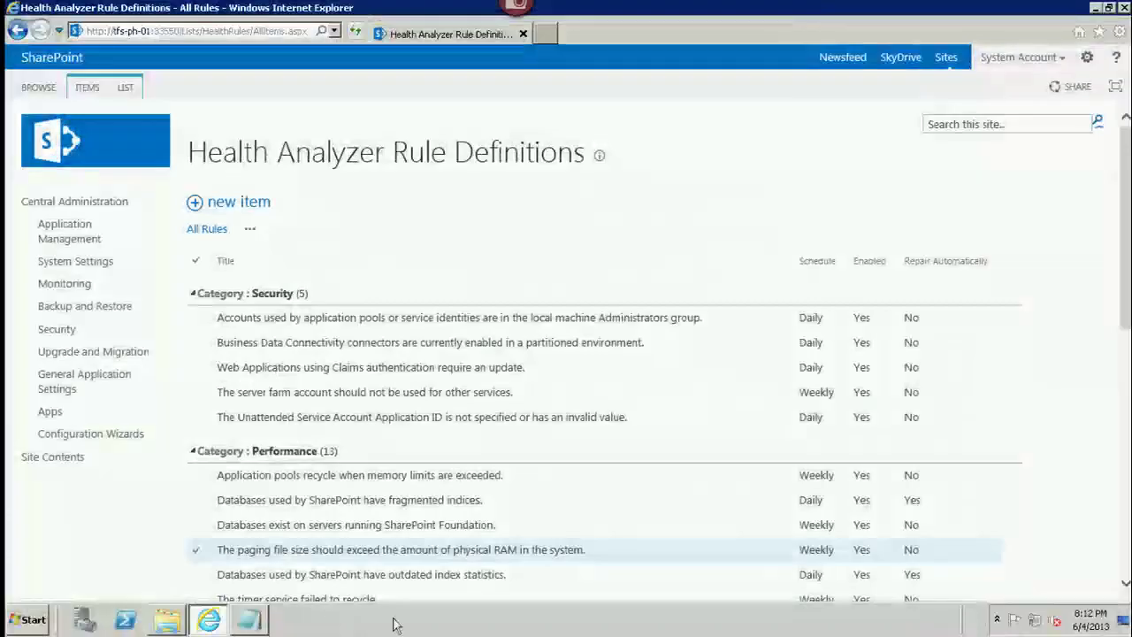
click(250, 621)
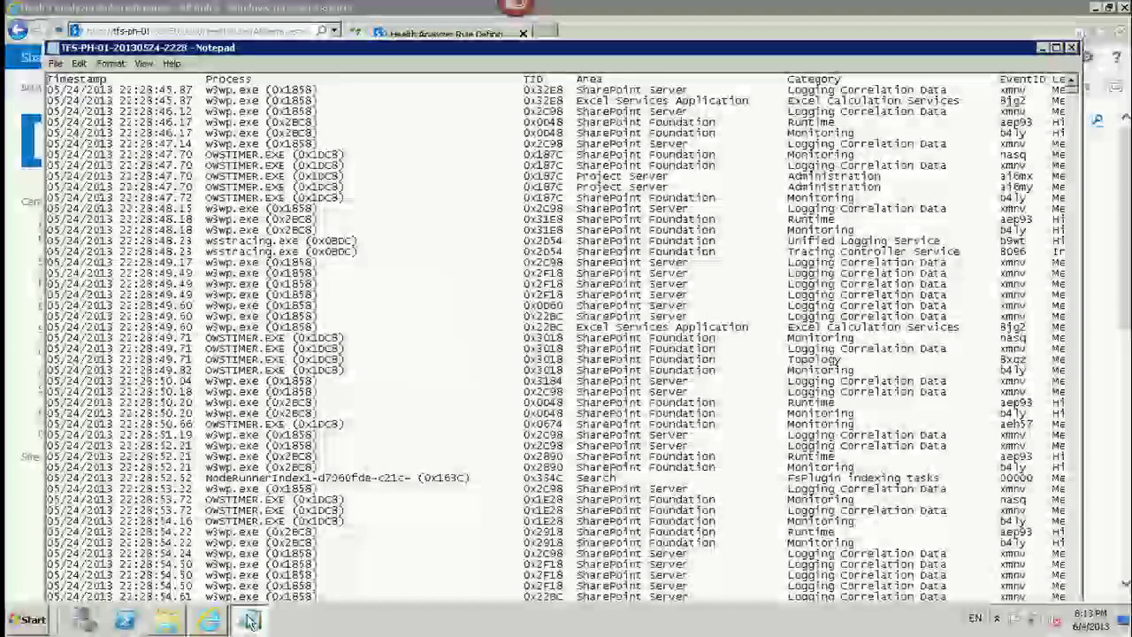
Step: Leave the log file and go back to the Operations Manager rules list on om-ph-01
mouse_move(729, 15)
click(727, 11)
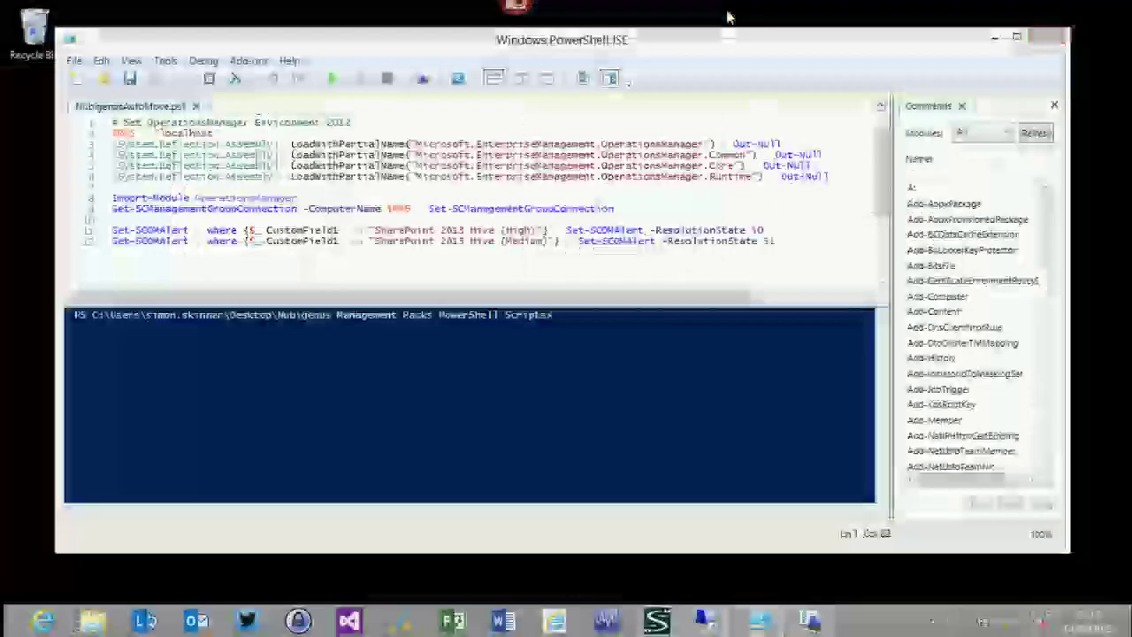
mouse_move(707, 626)
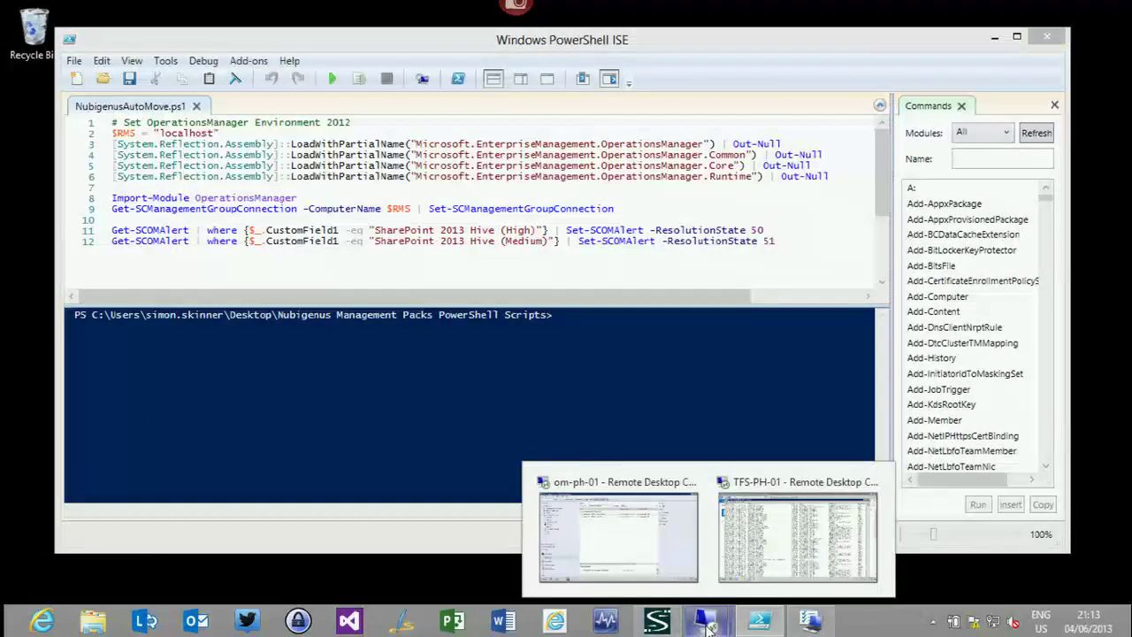
click(617, 545)
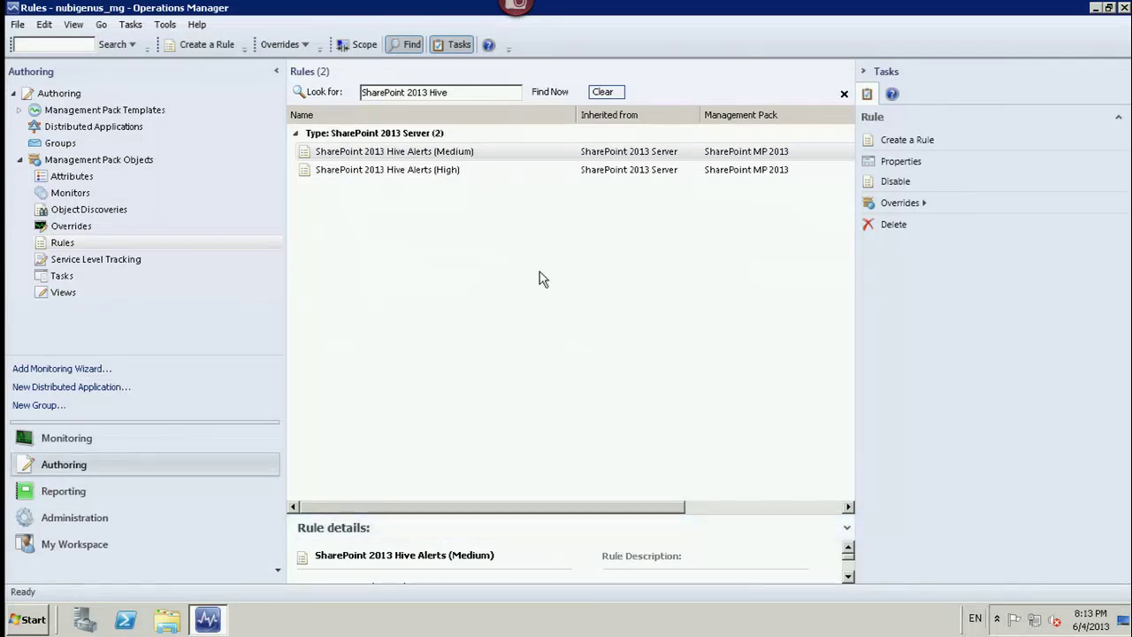
Step: Review the LogDS data source and filter expression of the SharePoint 2013 Hive Alerts (High) rule, then close it without saving changes
right_click(436, 175)
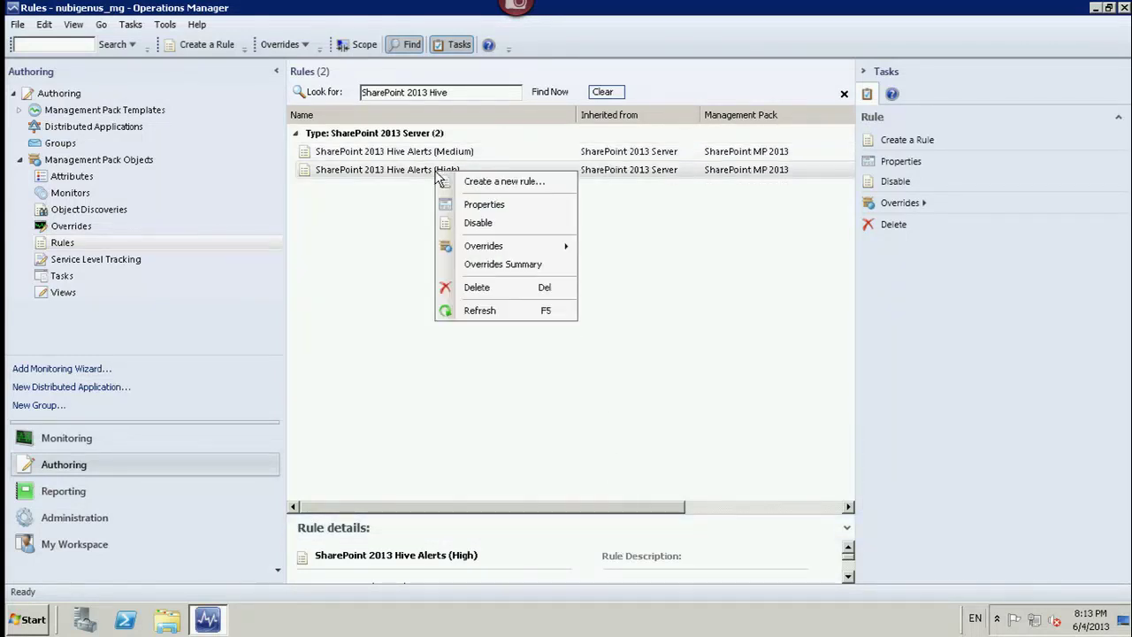
click(481, 205)
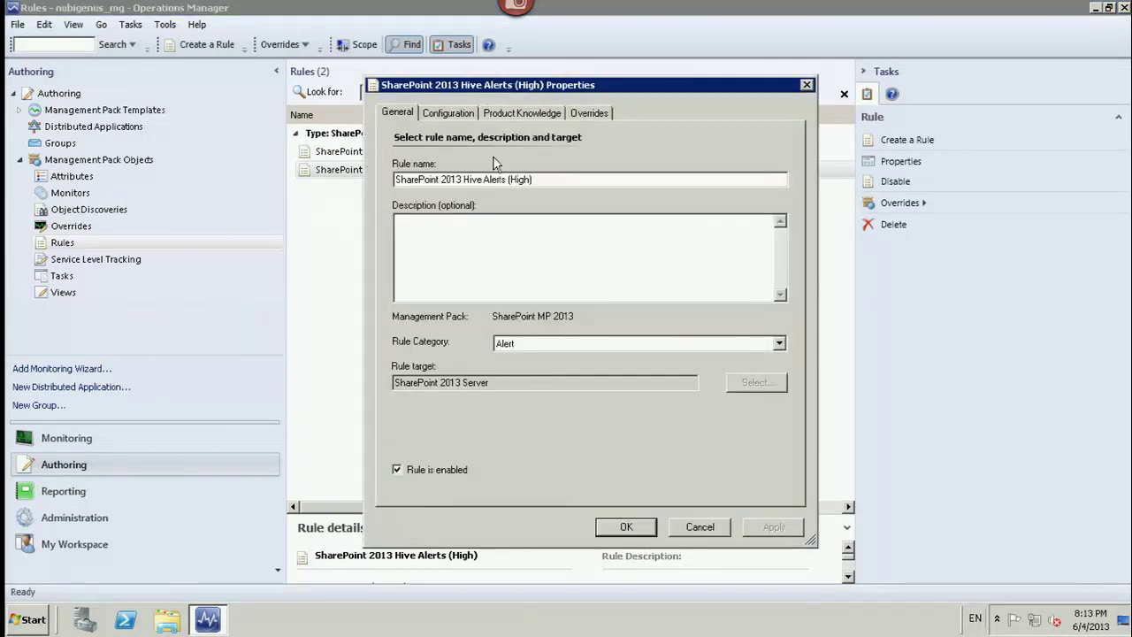
click(451, 112)
click(751, 222)
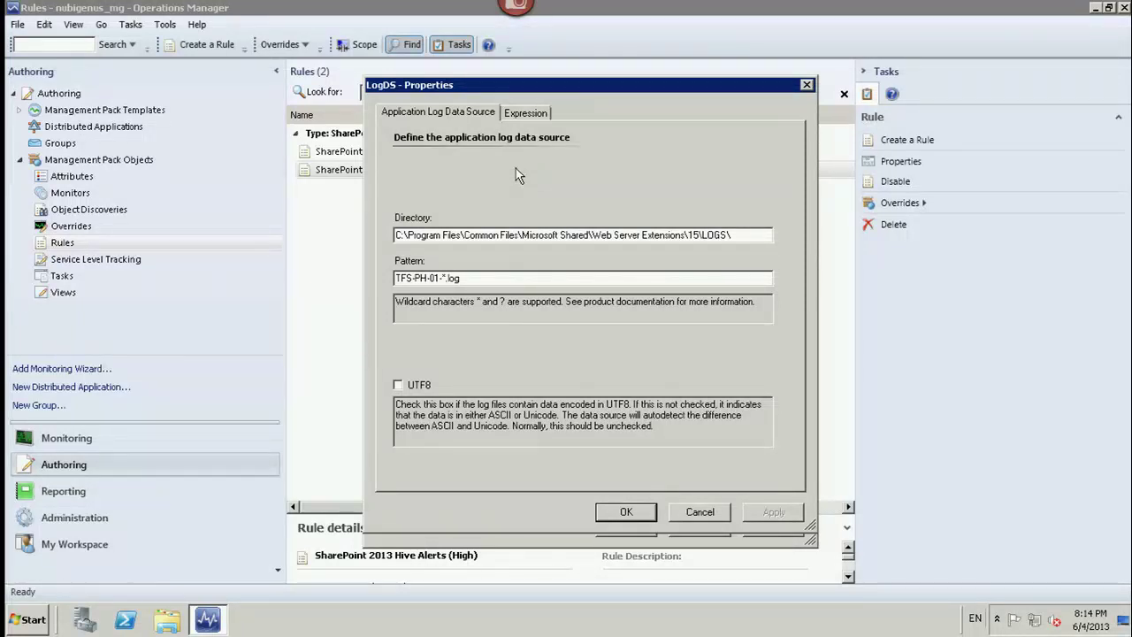
click(520, 114)
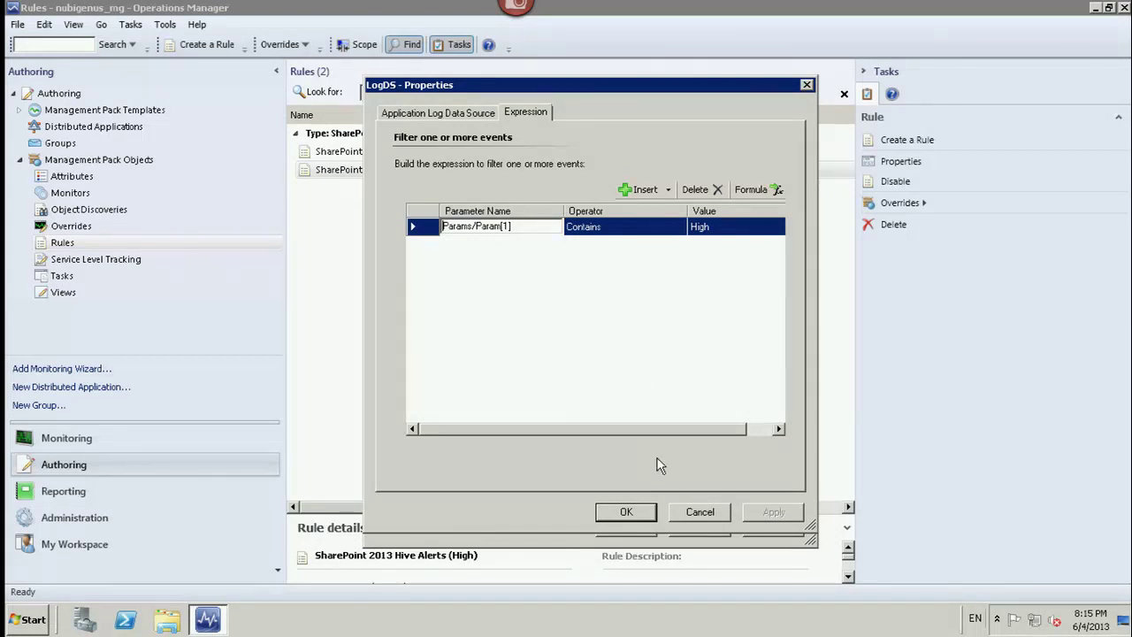
click(707, 517)
click(699, 527)
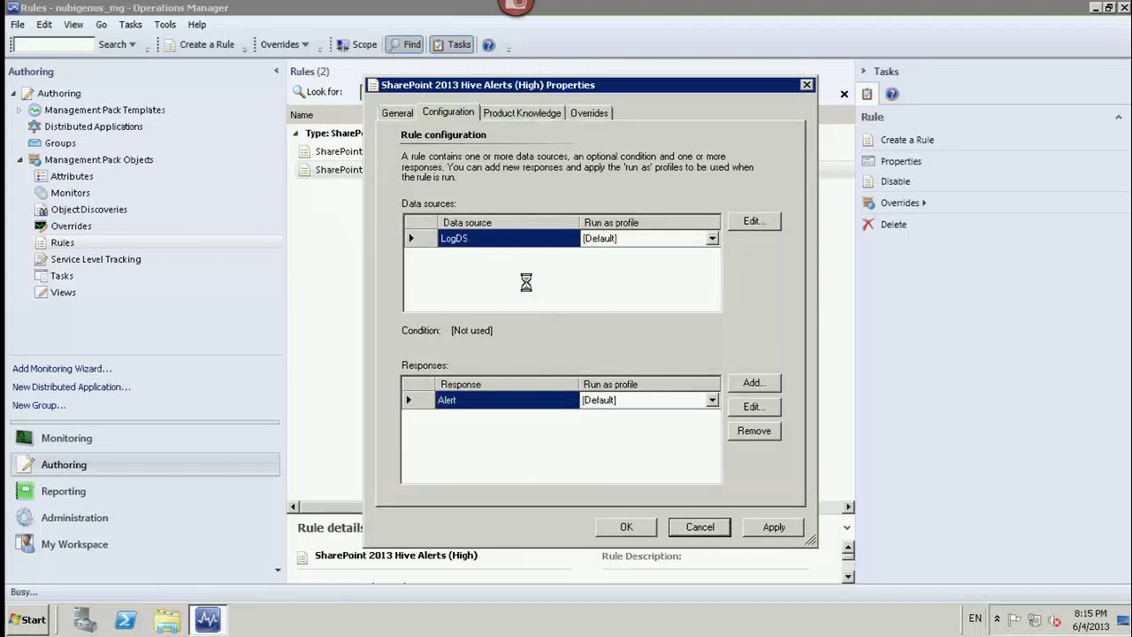
click(571, 360)
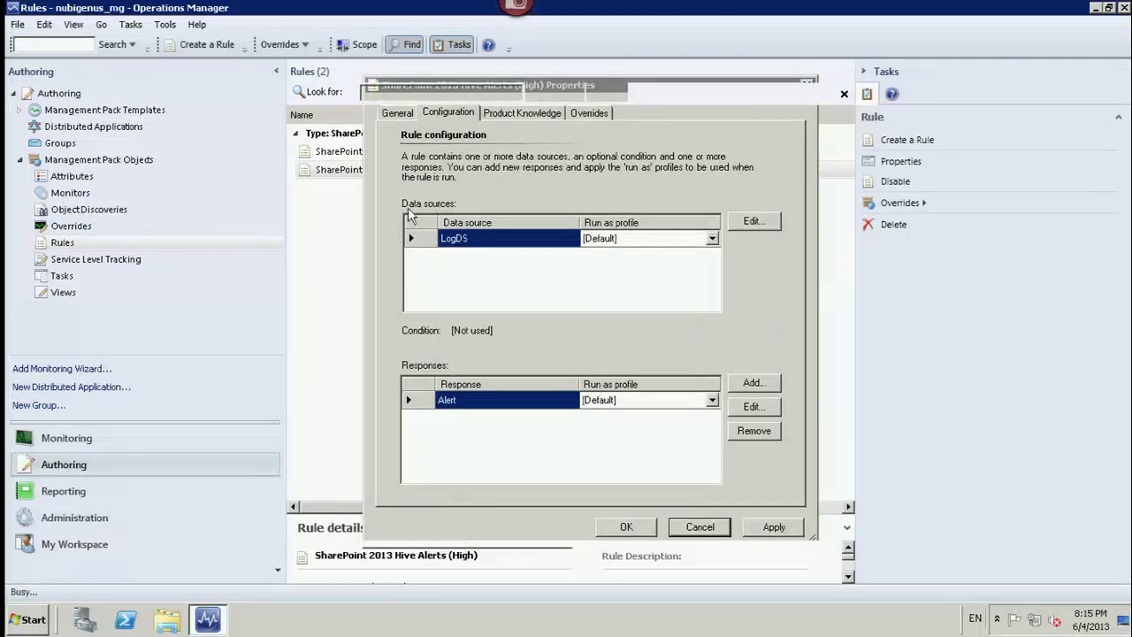
Step: Review the LogDS filter expression of the SharePoint 2013 Hive Alerts (Medium) rule and dismiss the data source properties
right_click(343, 171)
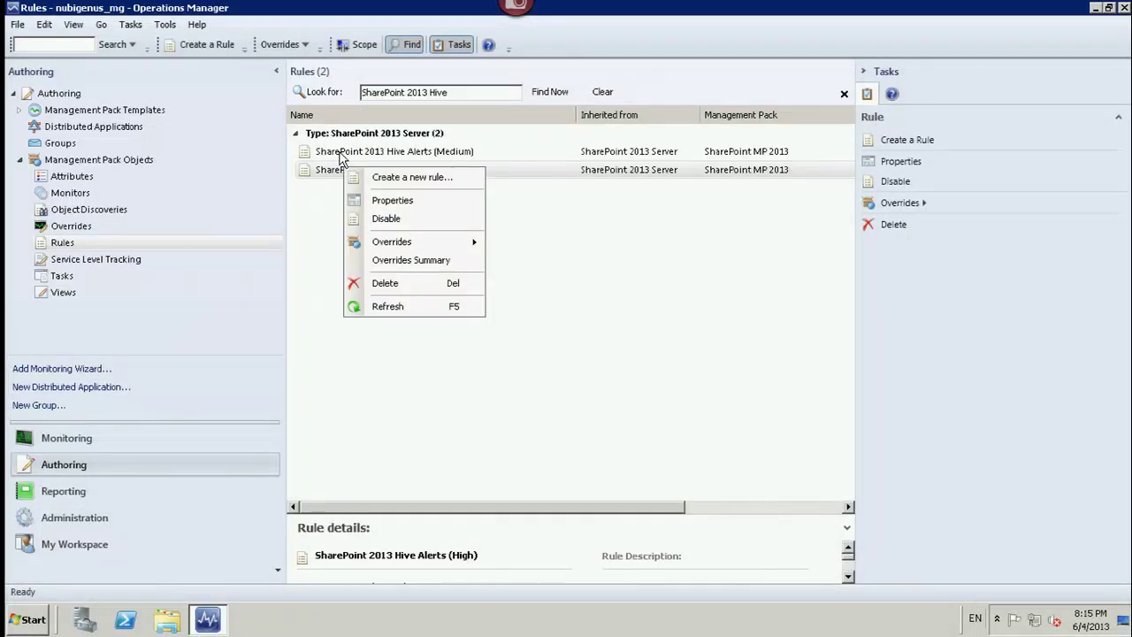
right_click(340, 152)
click(376, 185)
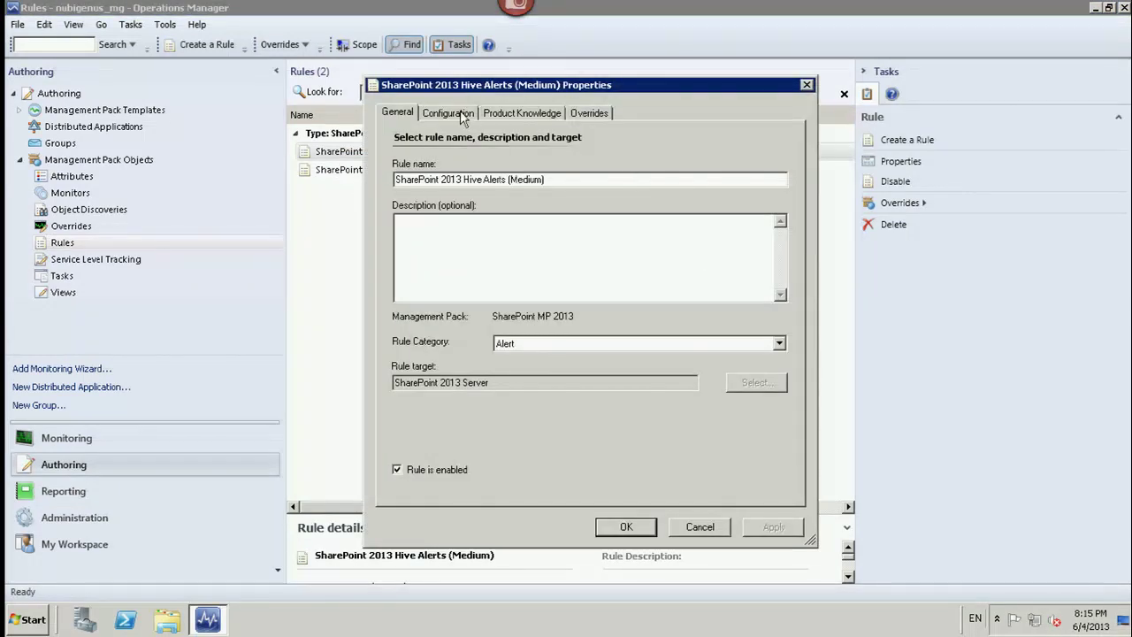
click(463, 115)
click(752, 223)
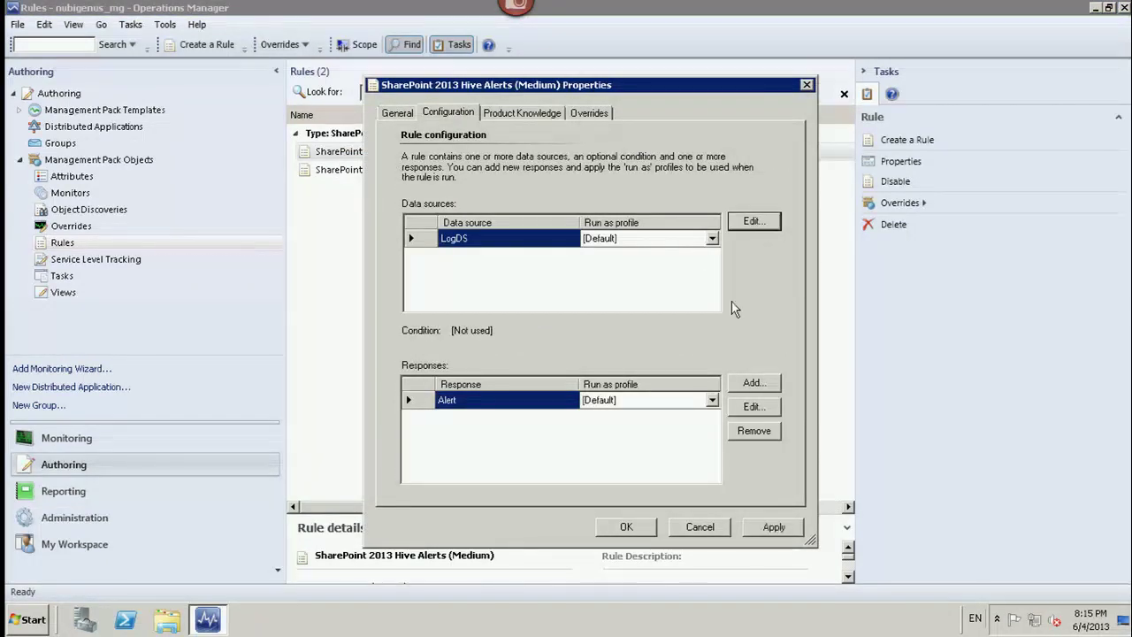
click(549, 118)
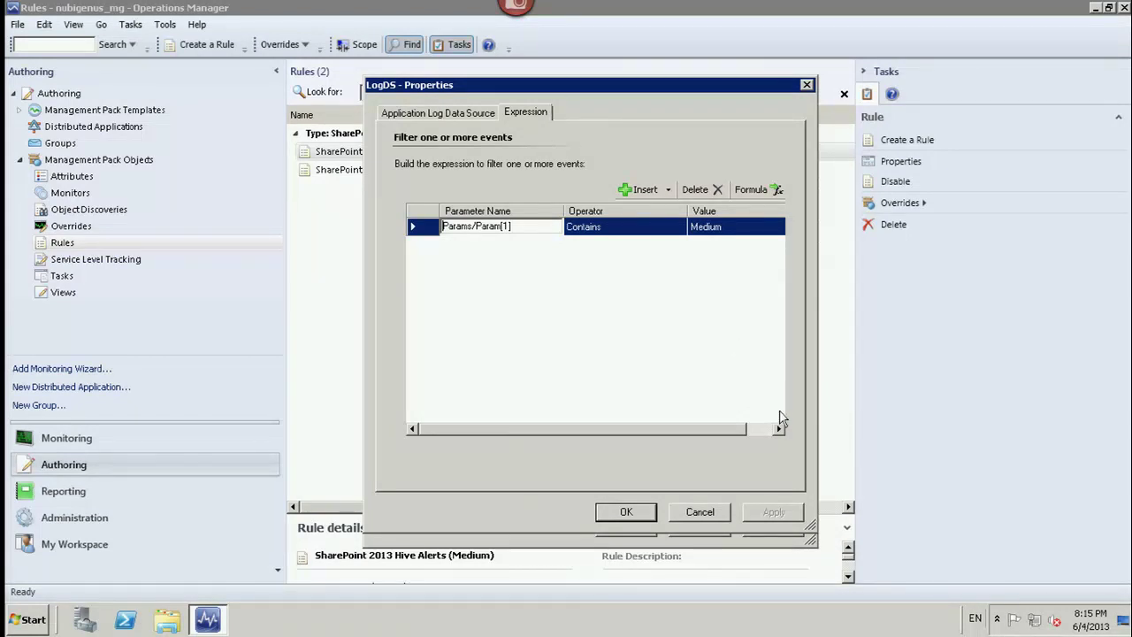
click(697, 513)
Step: Inspect the Medium rule's alert response settings, then close the rule properties without saving changes
click(751, 408)
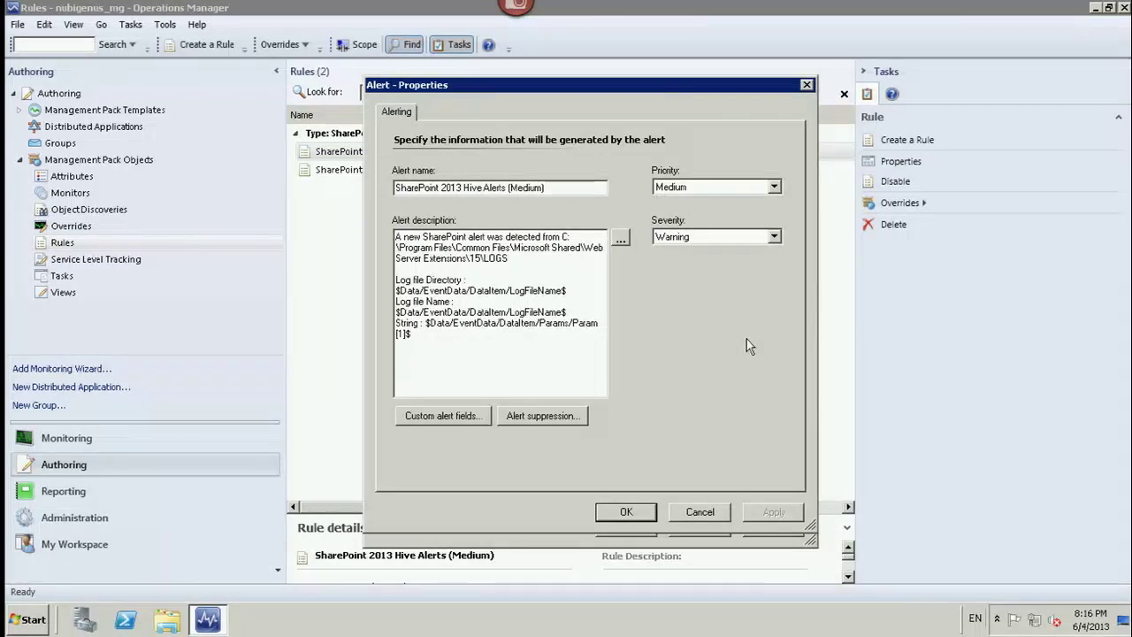
click(675, 516)
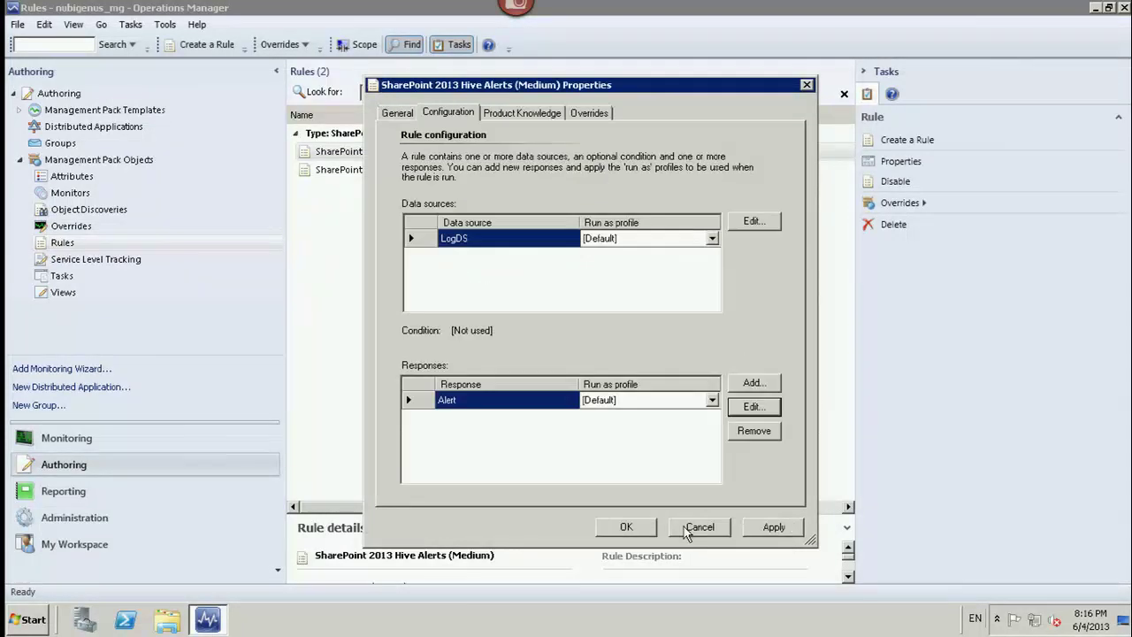
click(684, 527)
click(571, 358)
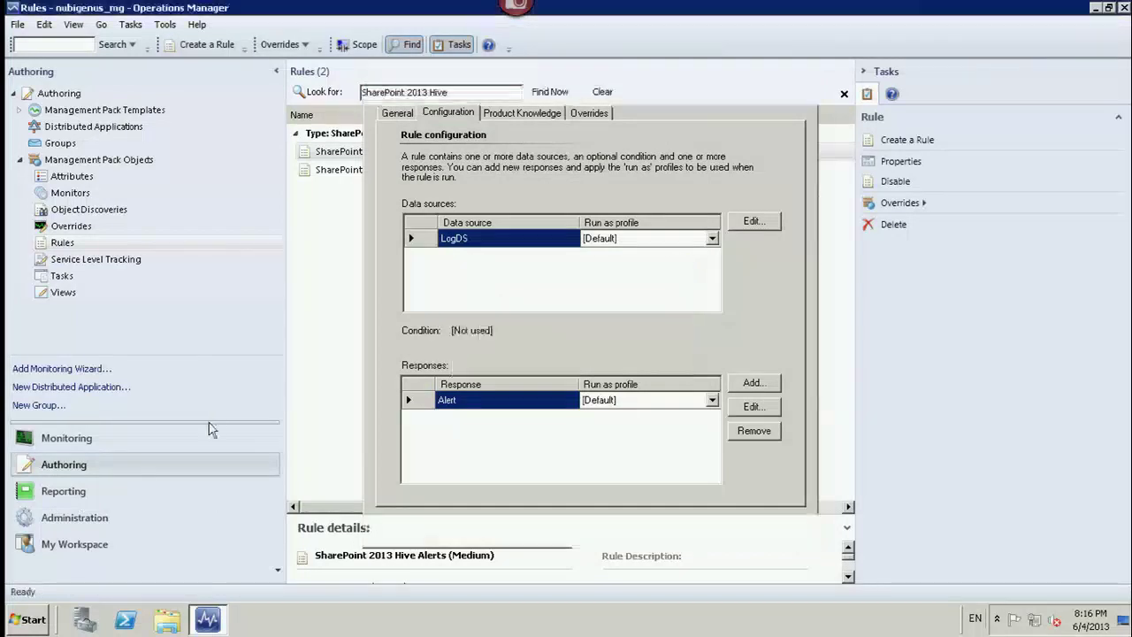
Step: In the Monitoring workspace, show the SharePoint 2013 Hive (Medium) and SharePoint 2013 Hive Alerts High views
click(123, 436)
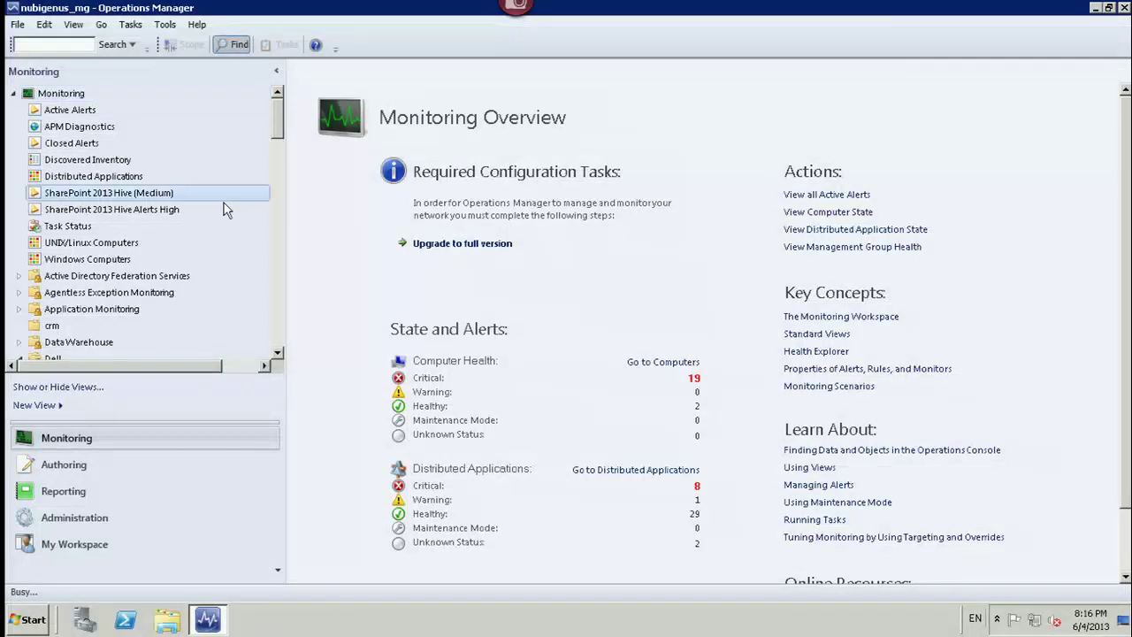
click(65, 194)
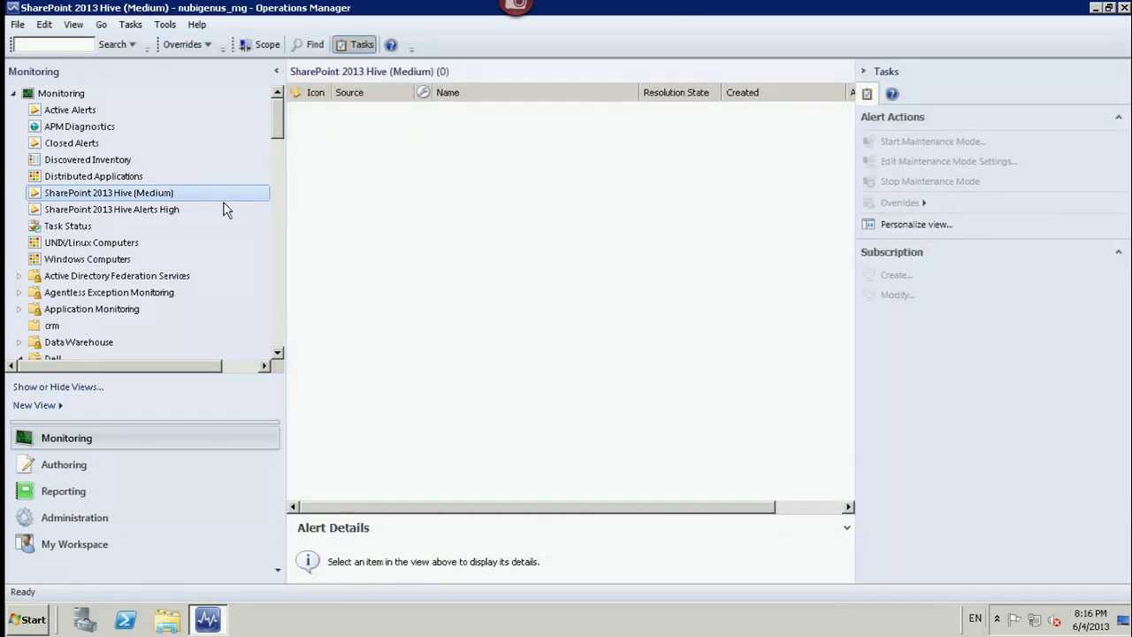
click(177, 211)
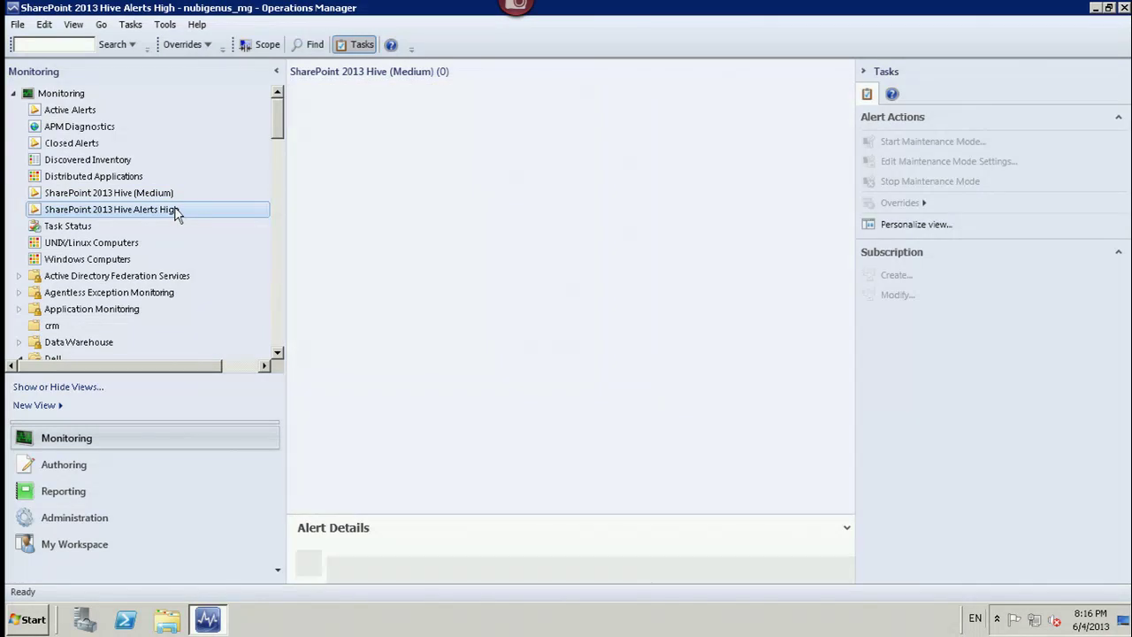
Step: Examine the Active Alerts view, looking through its critical and warning alerts
click(182, 113)
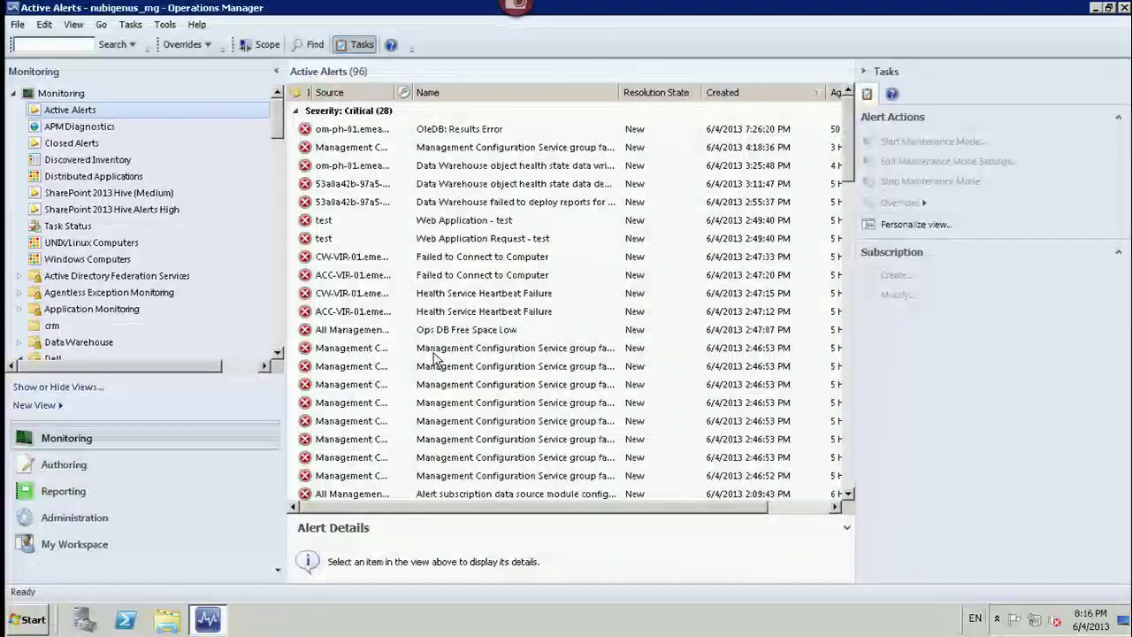
scroll(469, 283, down, 3)
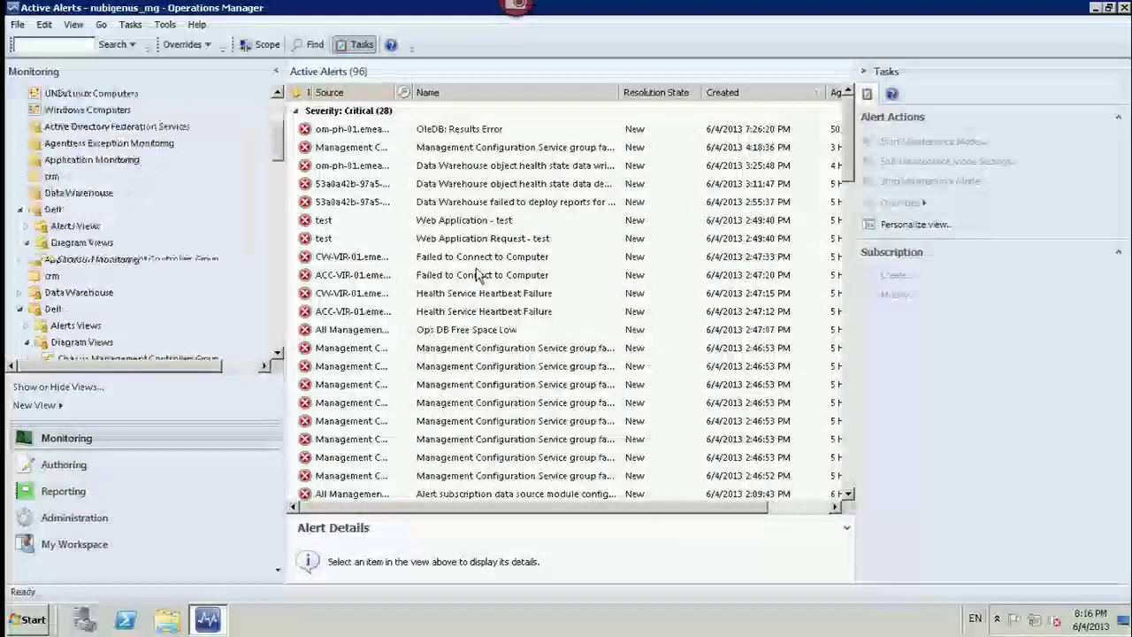
click(461, 300)
scroll(542, 413, down, 6)
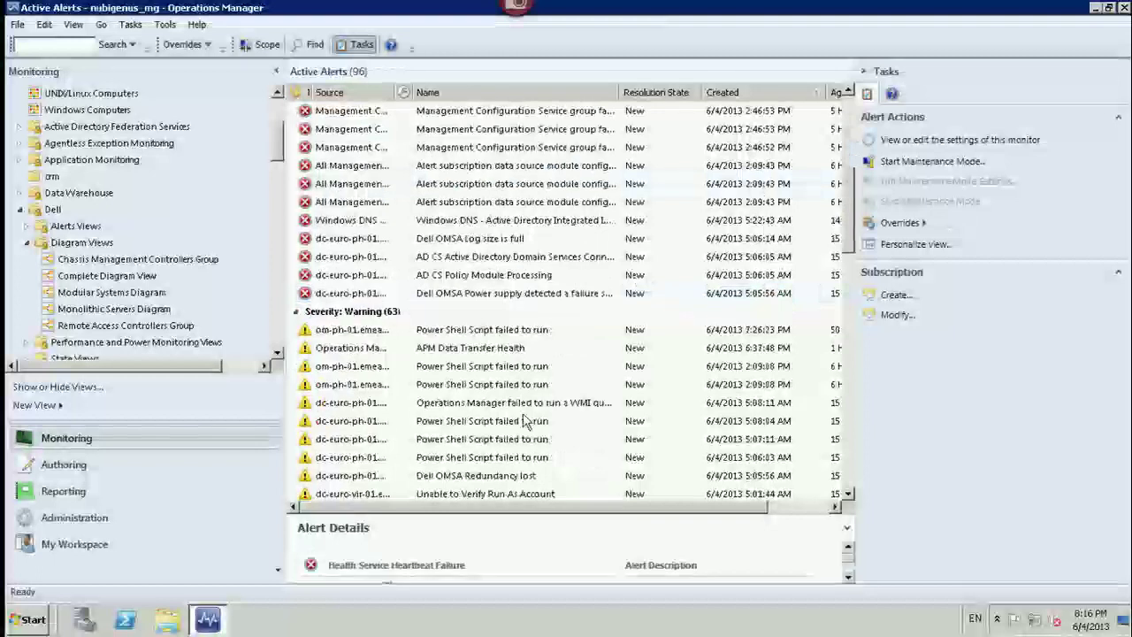
scroll(476, 407, down, 2)
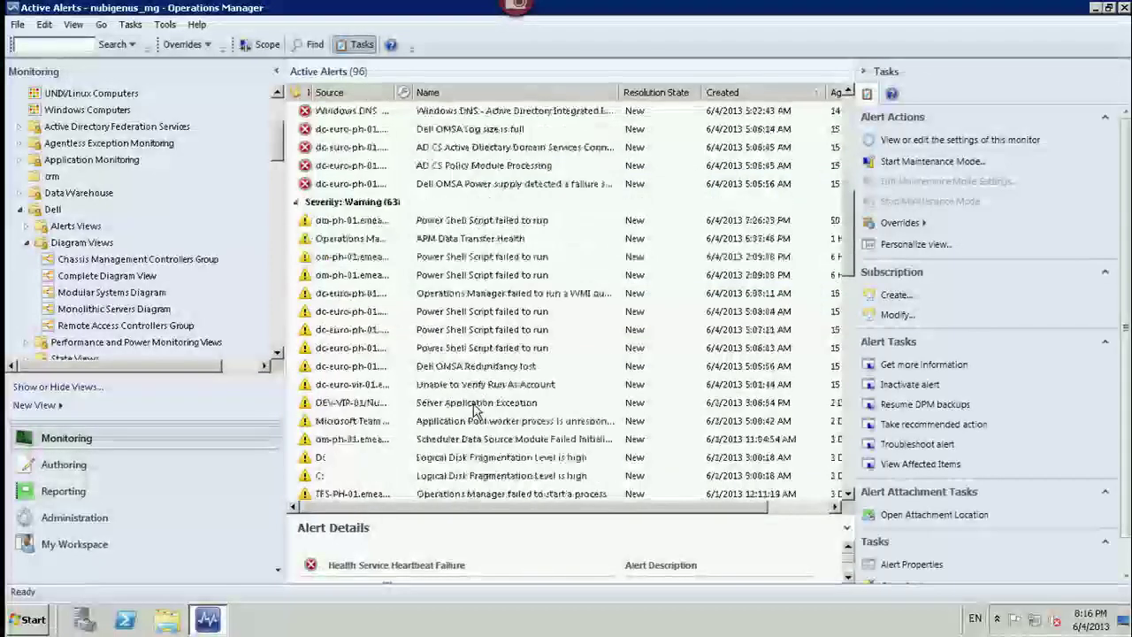
scroll(475, 409, down, 2)
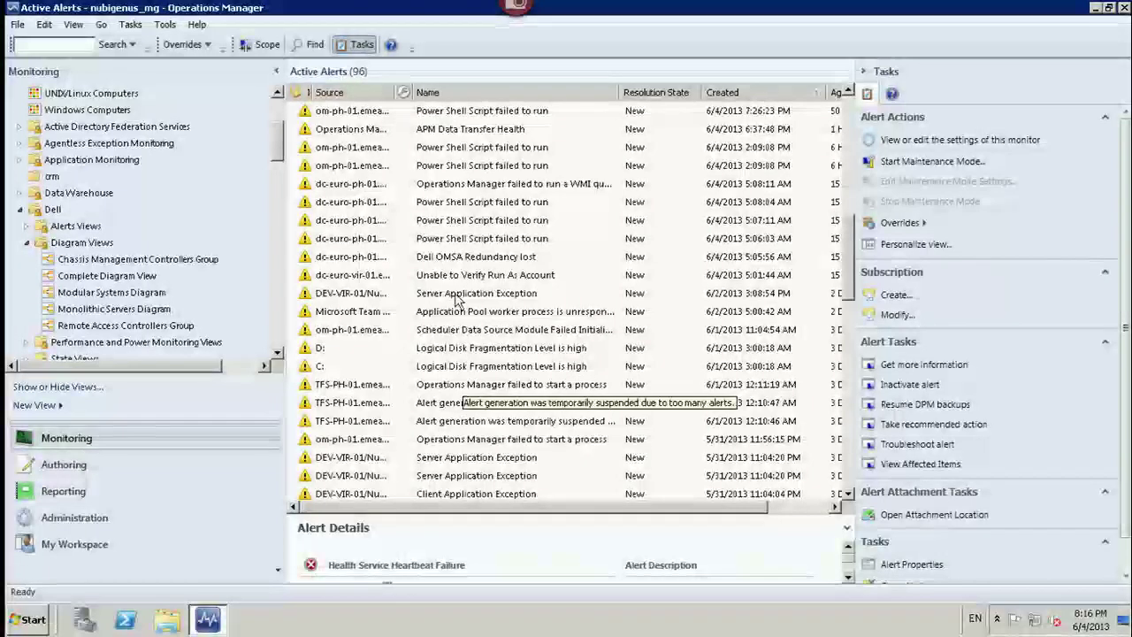
scroll(465, 354, down, 3)
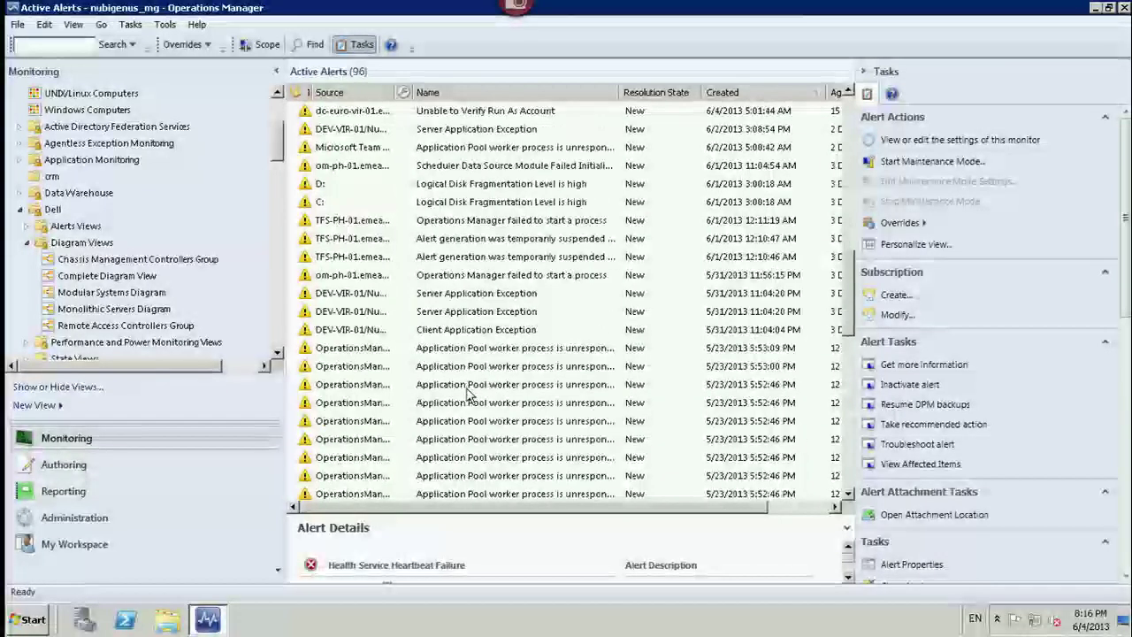
scroll(469, 394, down, 5)
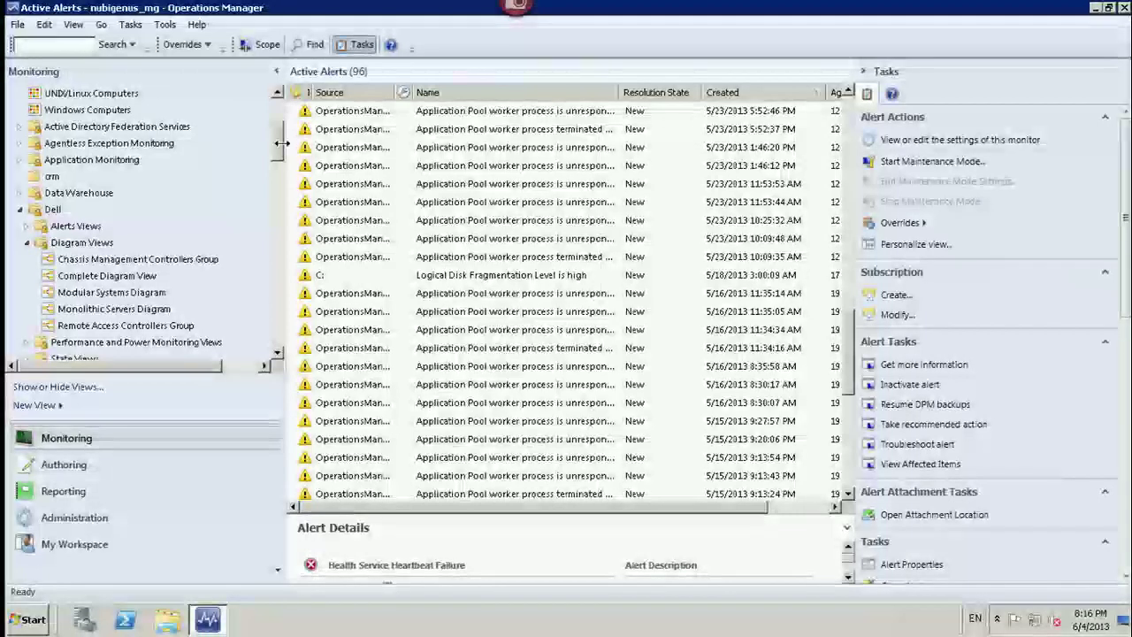
Step: Try to remove the specific resolution state condition from the Active Alerts view's criteria, then dismiss its properties
drag(279, 131, 279, 102)
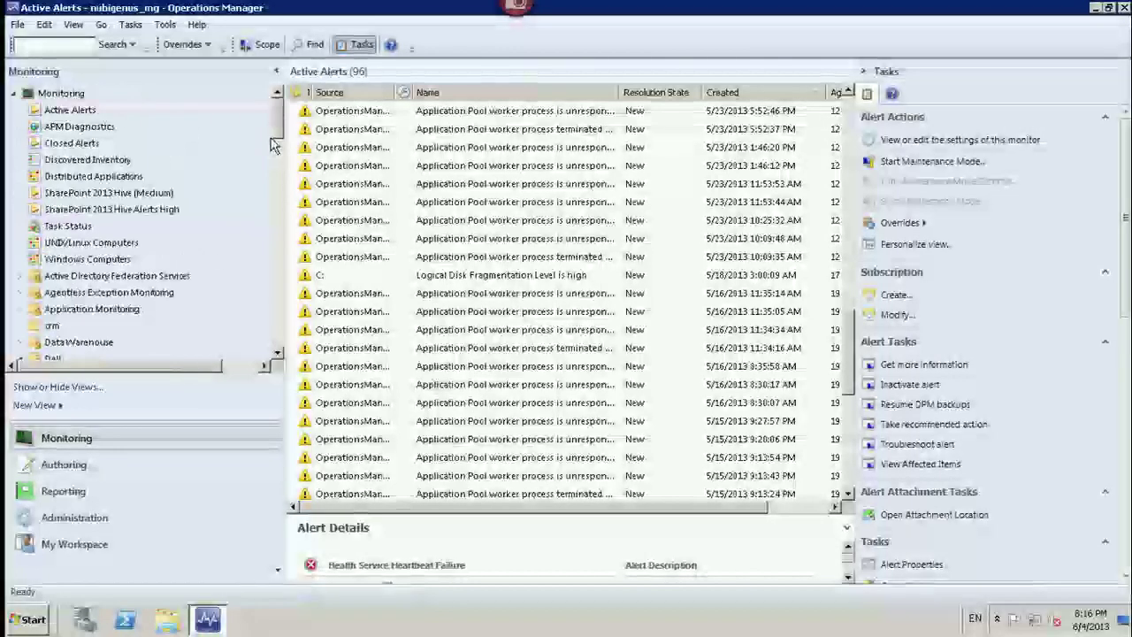
right_click(104, 112)
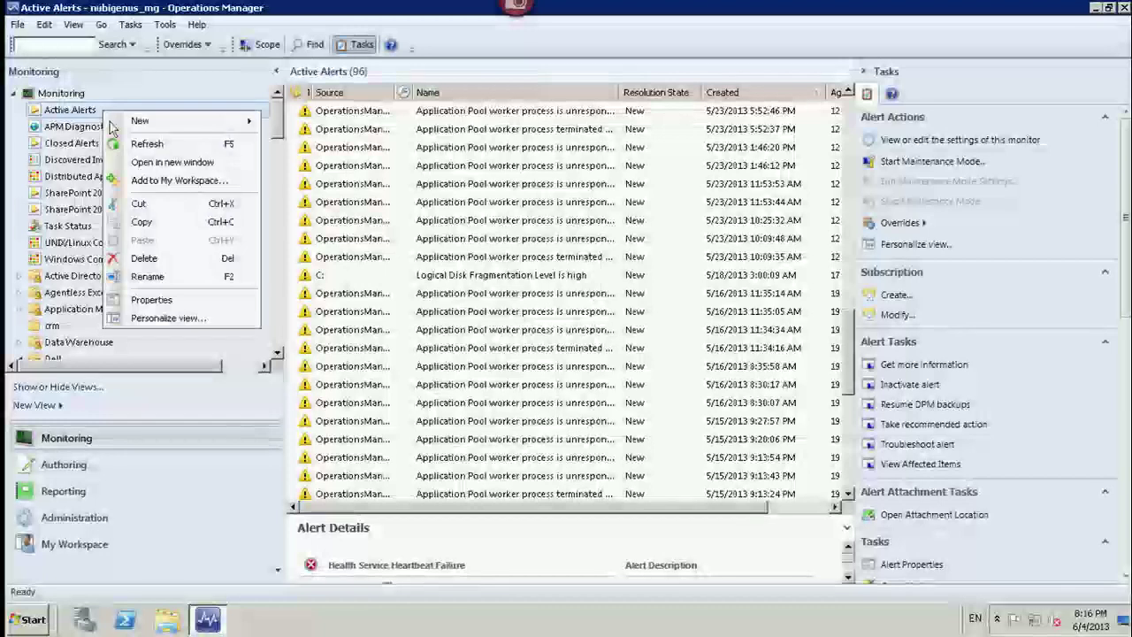
click(152, 301)
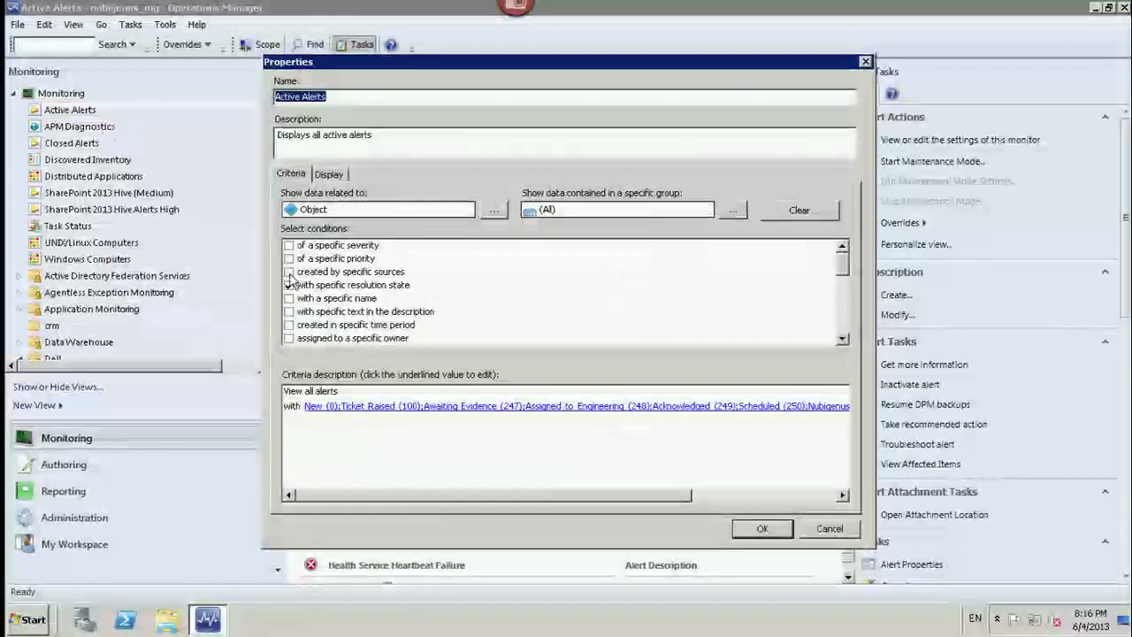
click(288, 284)
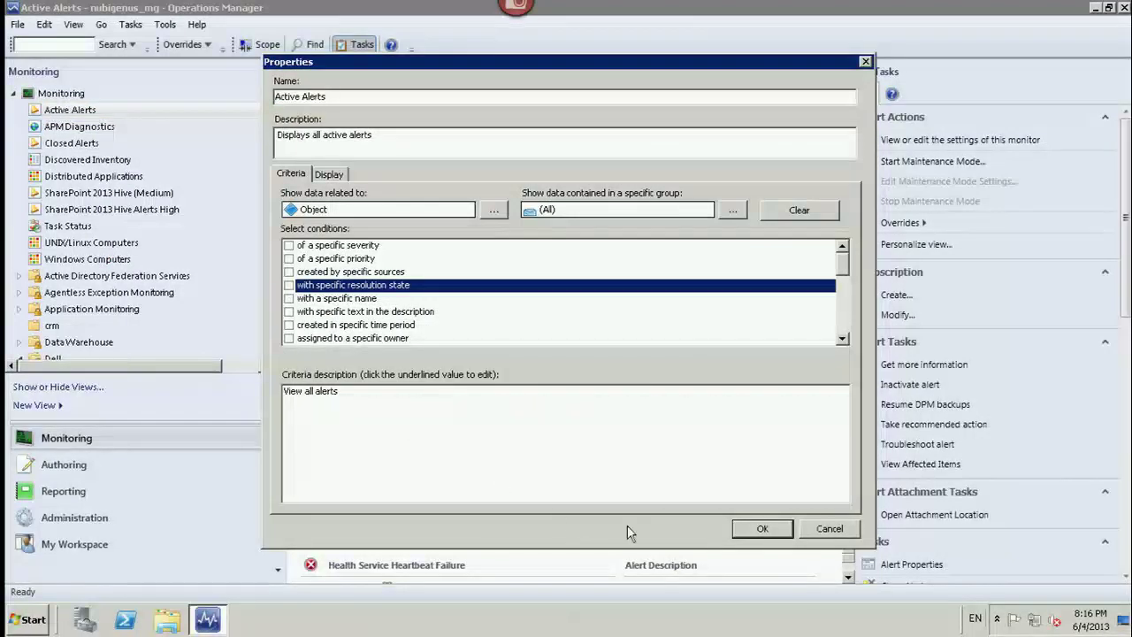
click(754, 530)
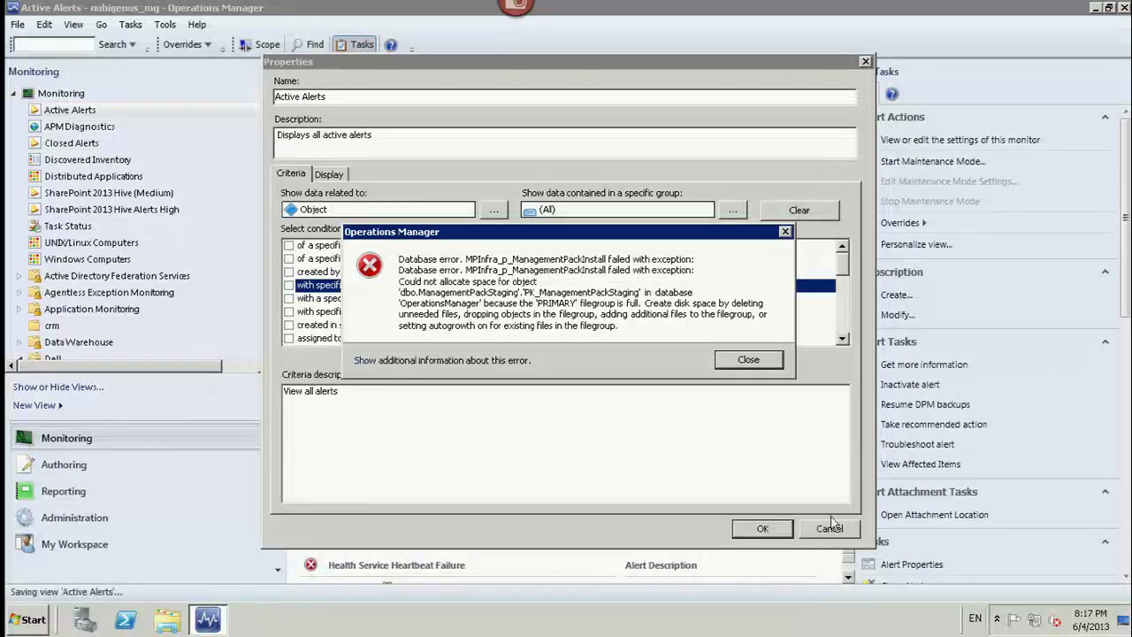
click(746, 361)
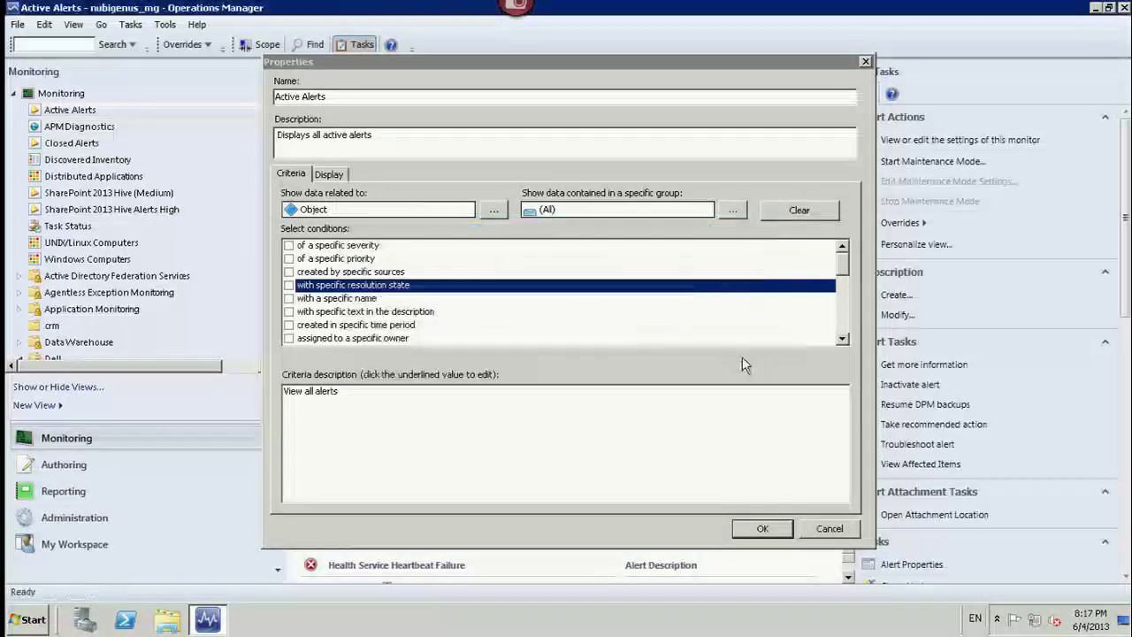
click(807, 532)
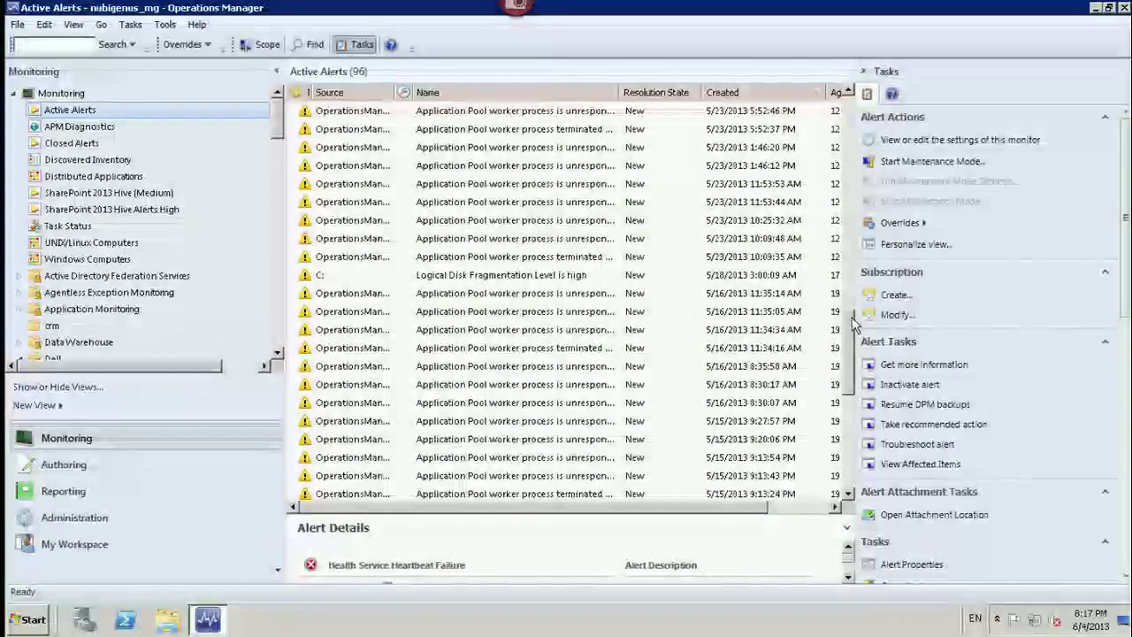
Step: Review the Active Alerts list from its first critical alert down through the older warnings
click(852, 100)
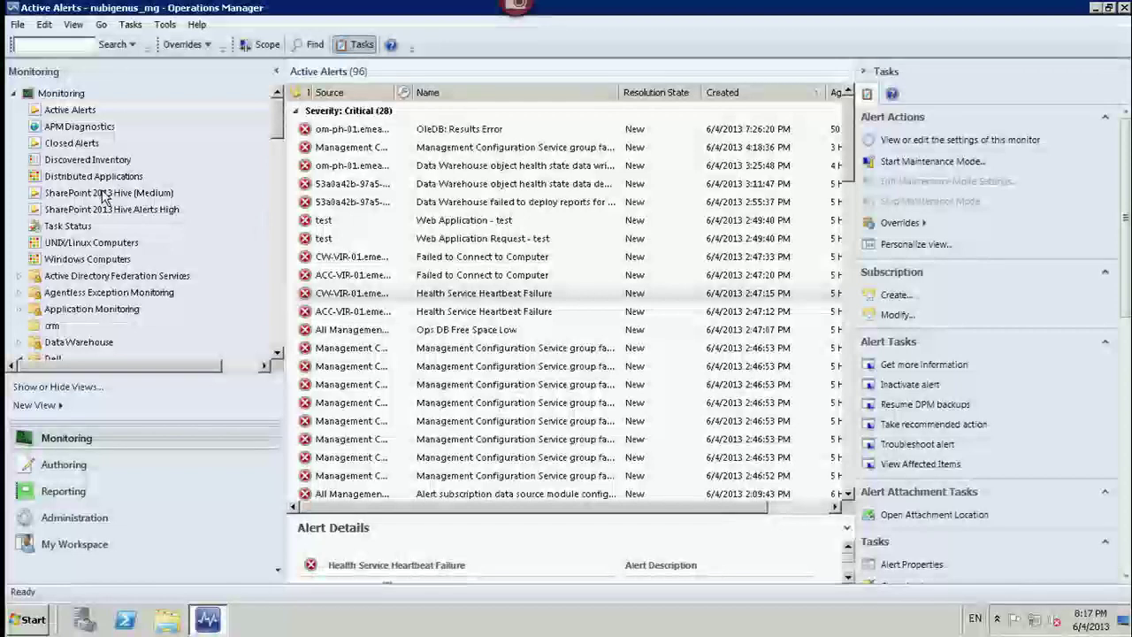
click(457, 367)
scroll(456, 370, down, 12)
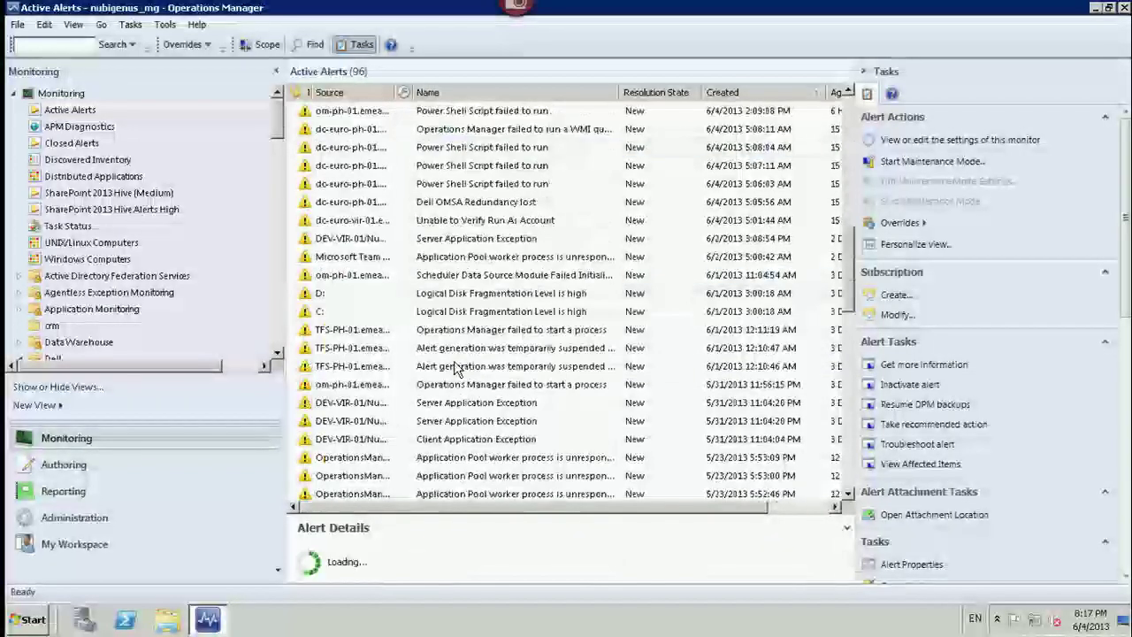
scroll(457, 370, down, 6)
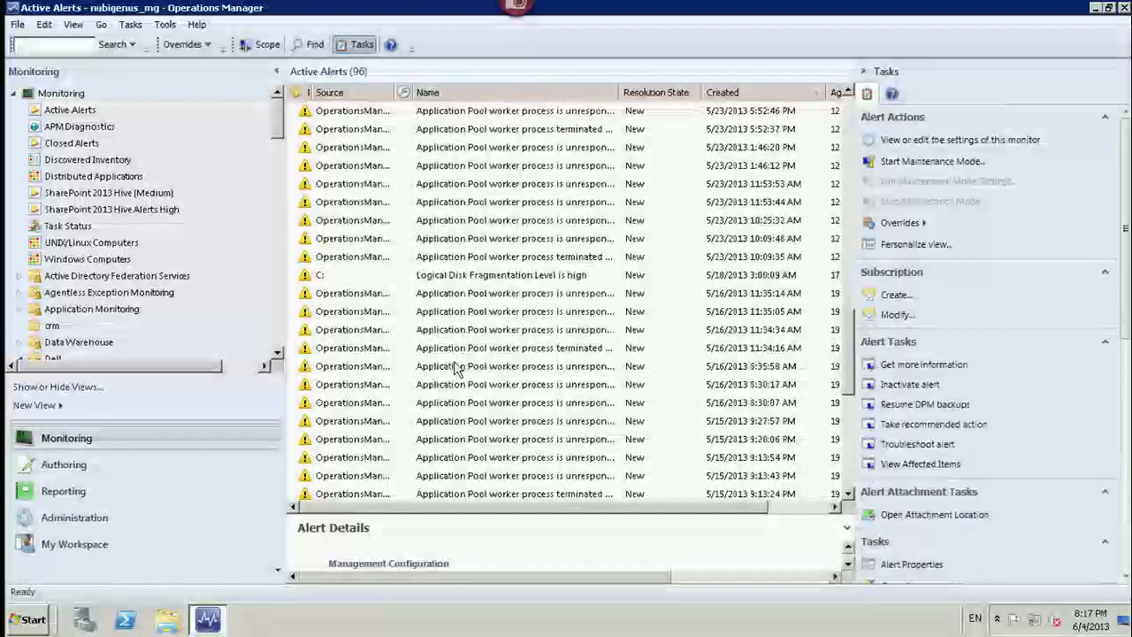
Step: Search Operations Manager for "Share"
click(50, 44)
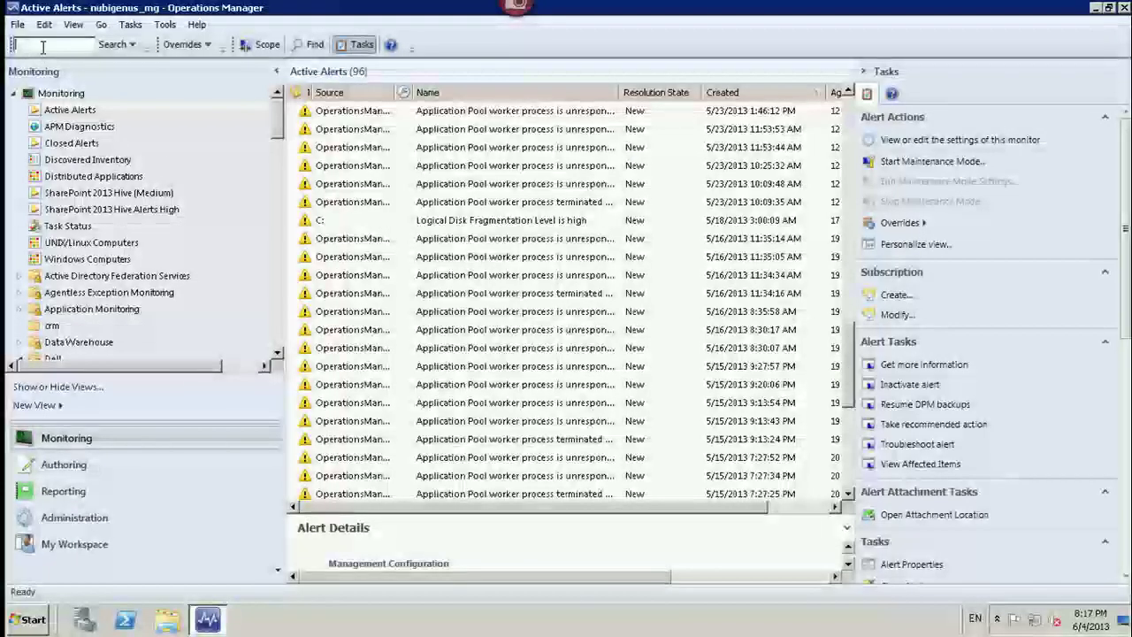
text(Share)
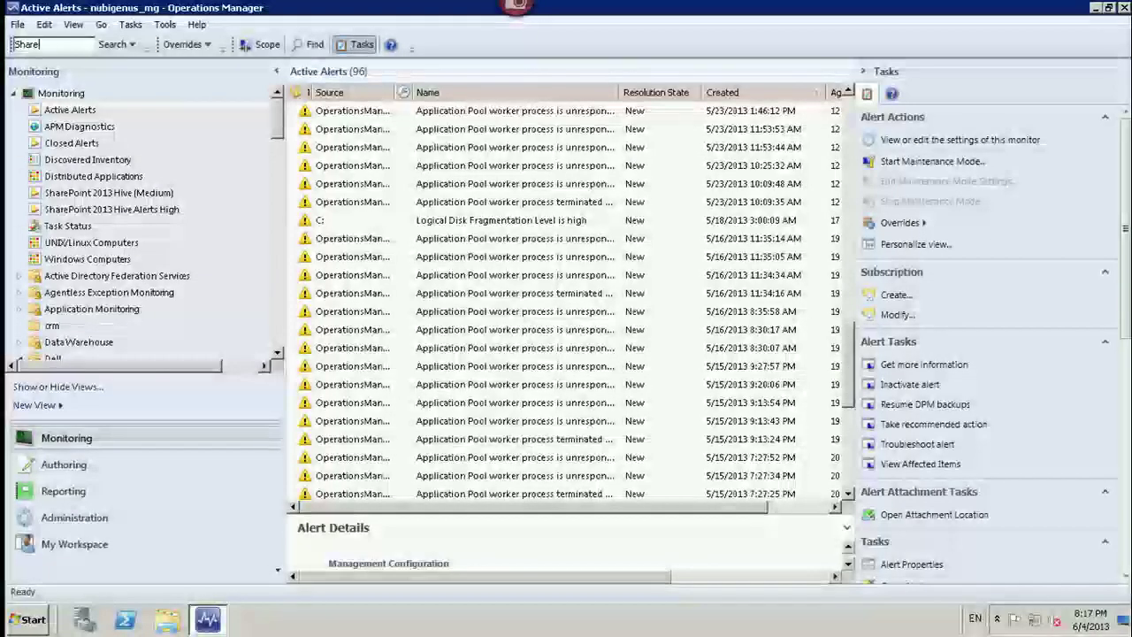
click(113, 44)
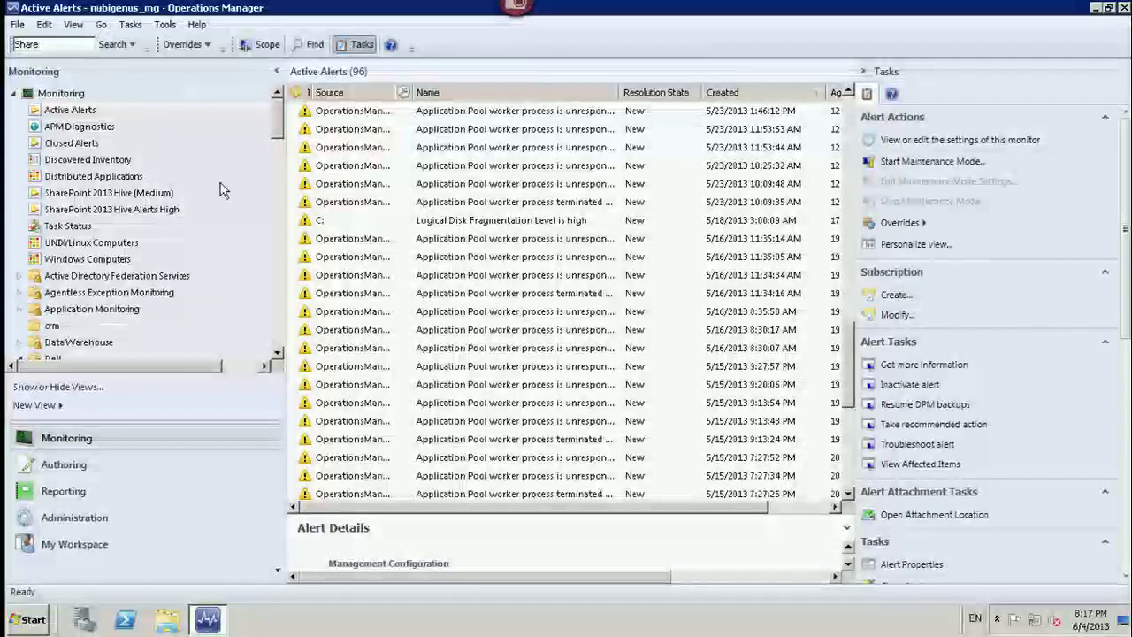
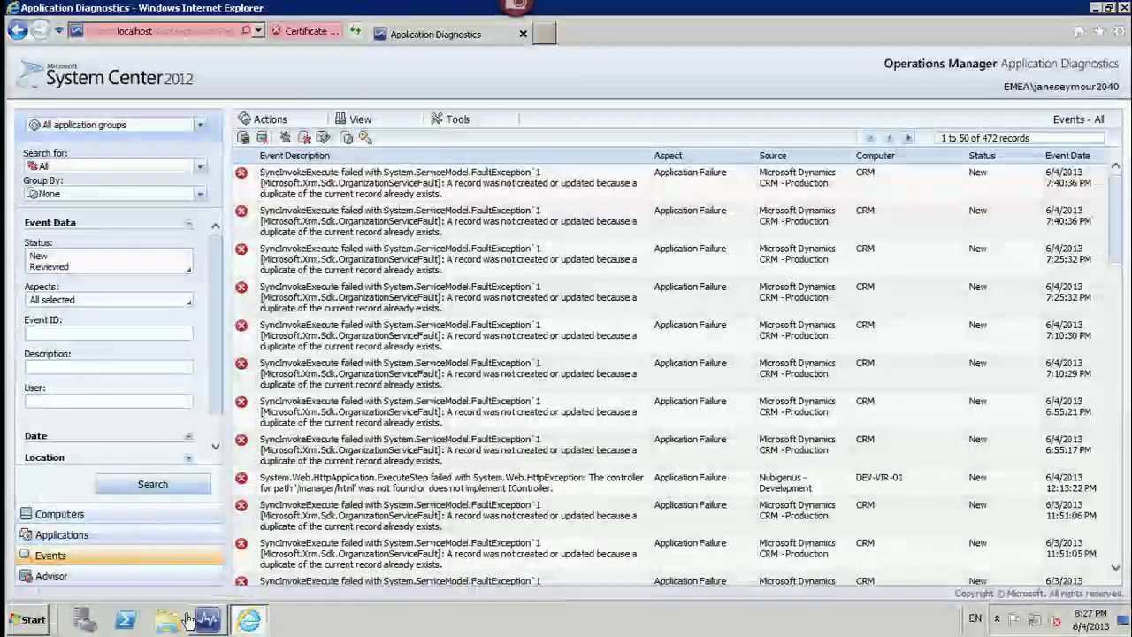
Step: Open a 7:40:36 PM SyncInvokeExecute event full screen and inspect its member variables, parameters and expanded exception data
click(287, 222)
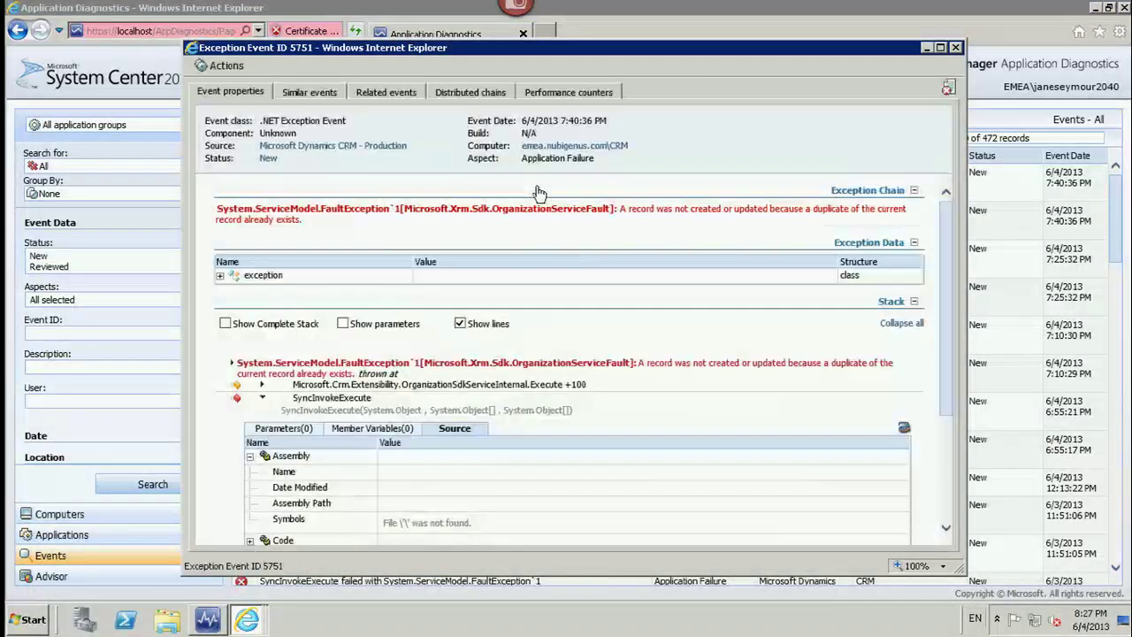
click(940, 47)
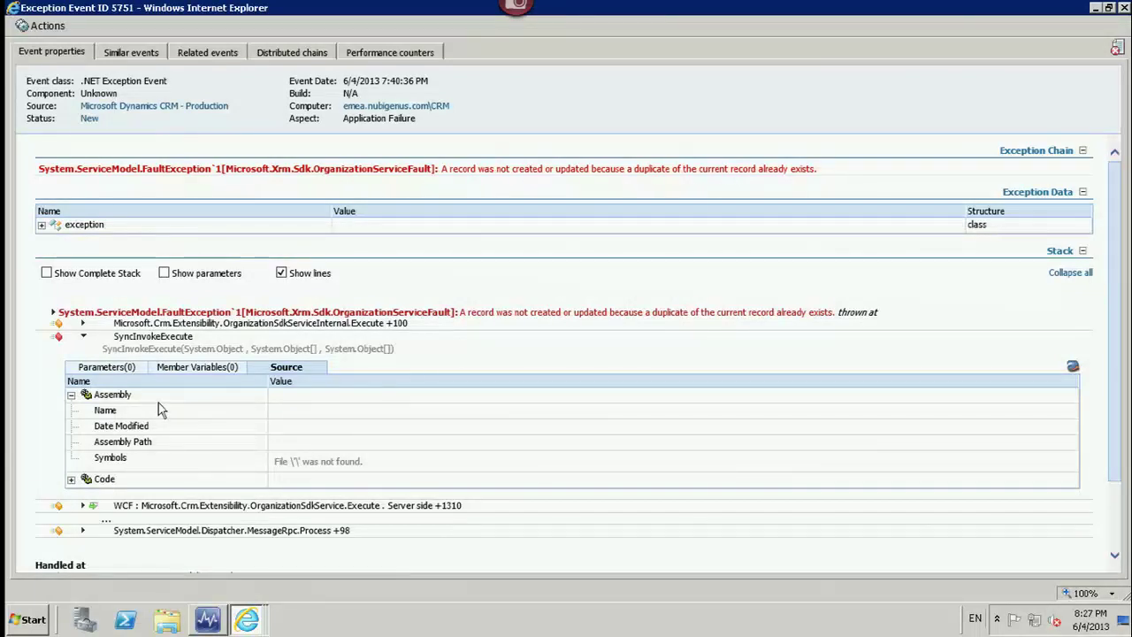
click(170, 368)
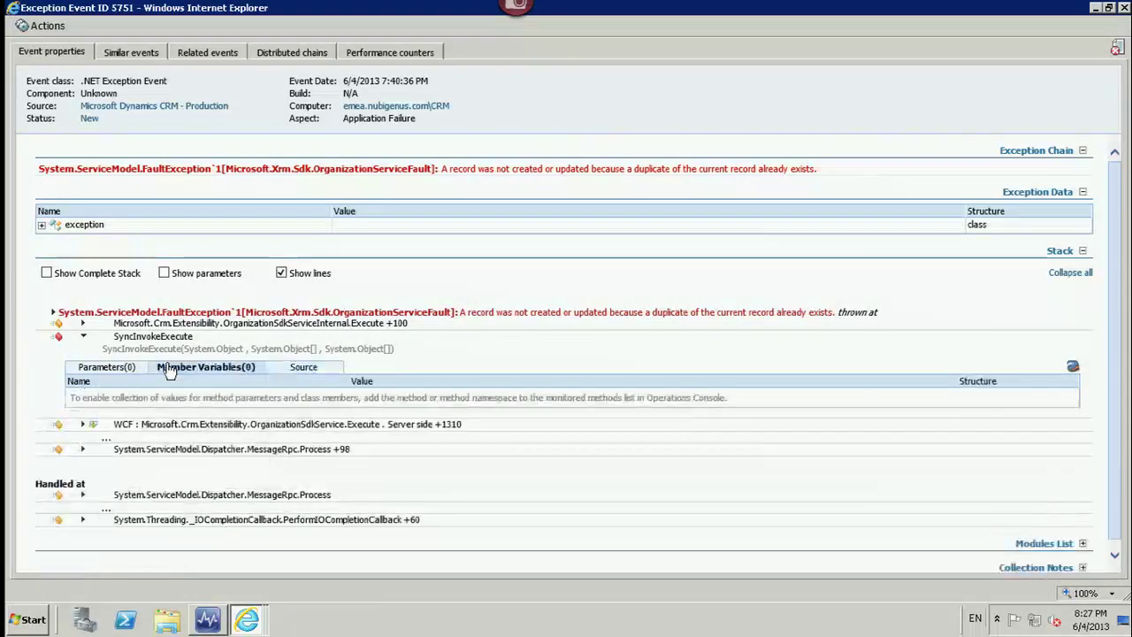
click(99, 372)
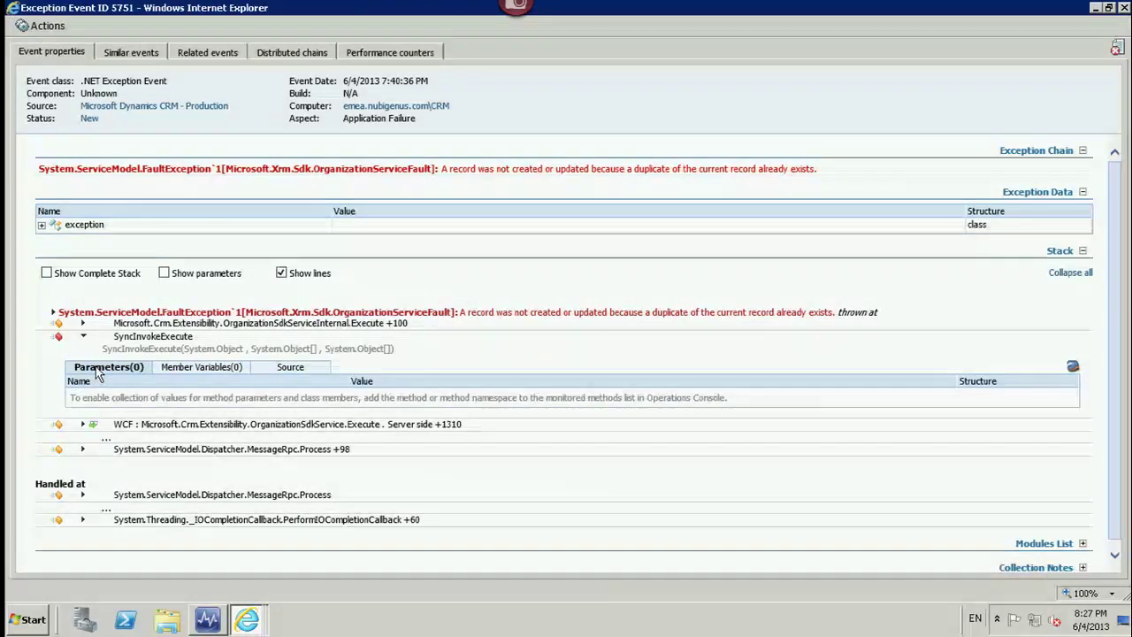
click(41, 225)
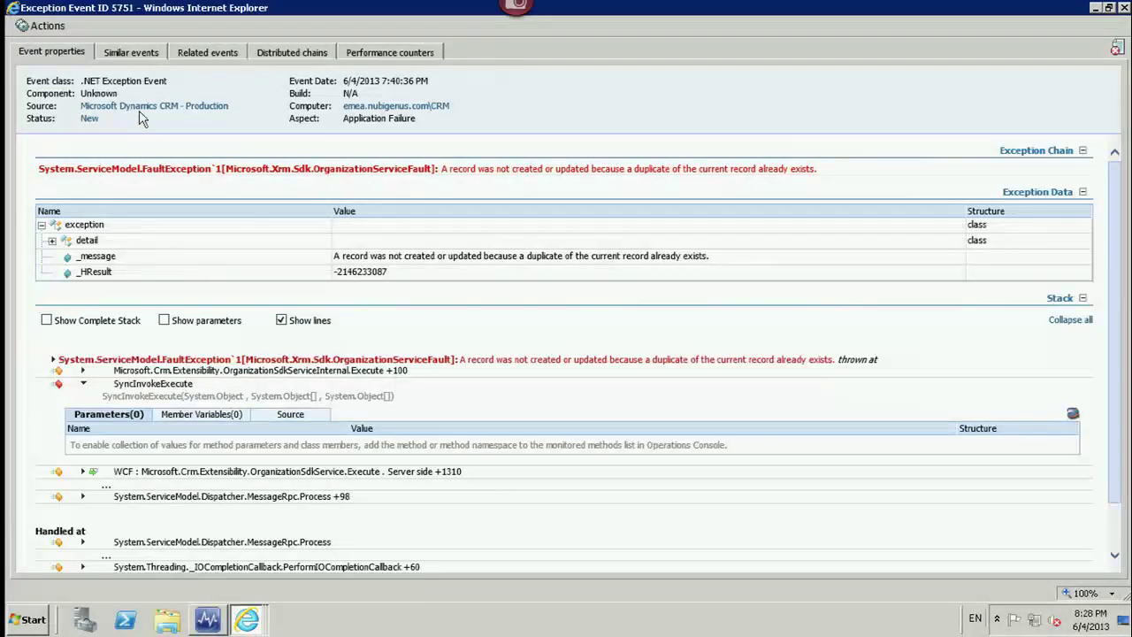
Step: Review the exception event's similar events, related events, distributed chains and performance counters, then close the event window
click(148, 53)
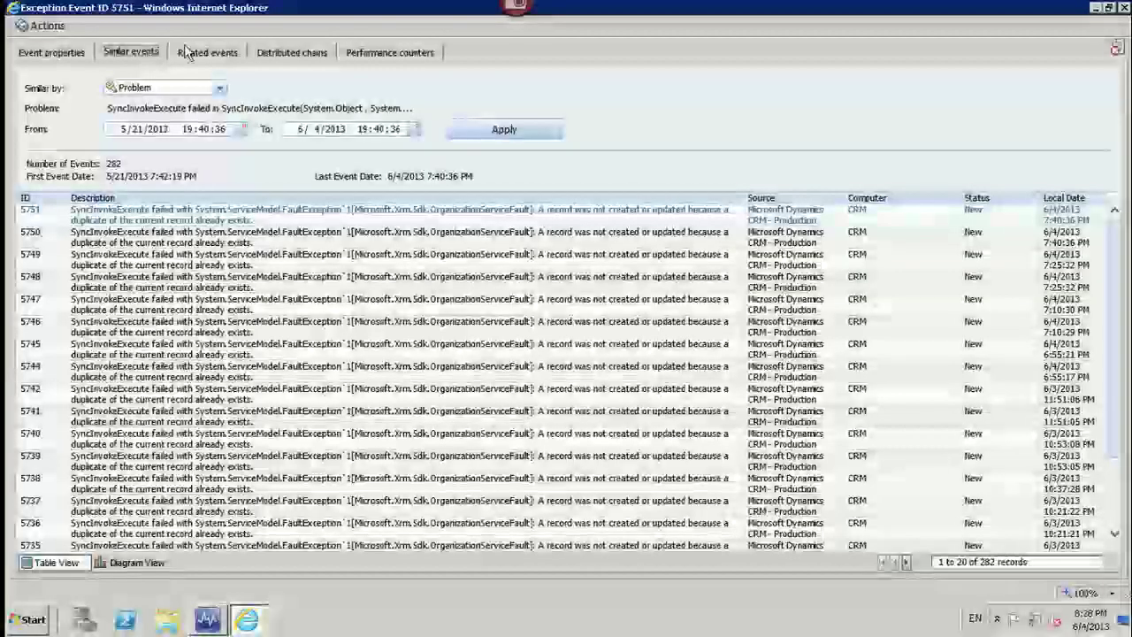
click(209, 55)
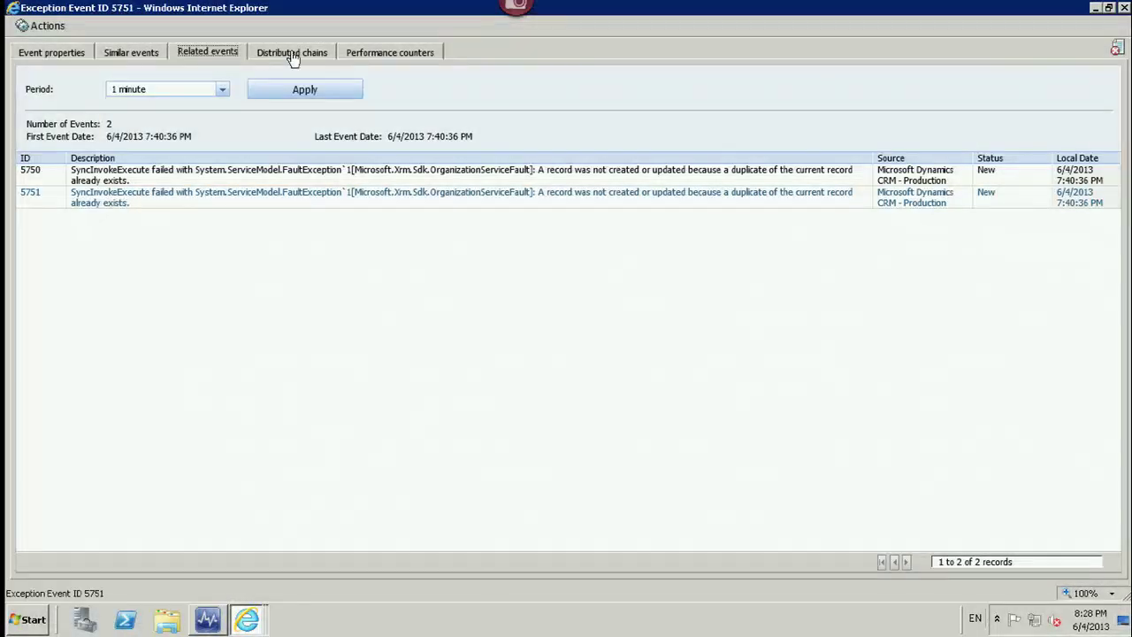
click(291, 53)
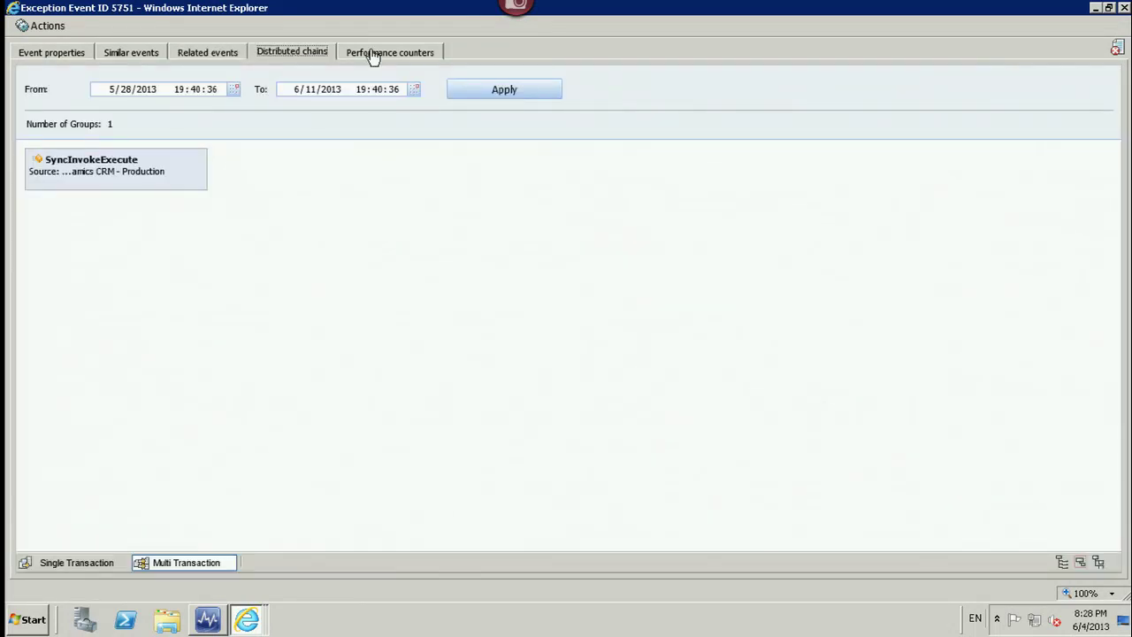
click(373, 54)
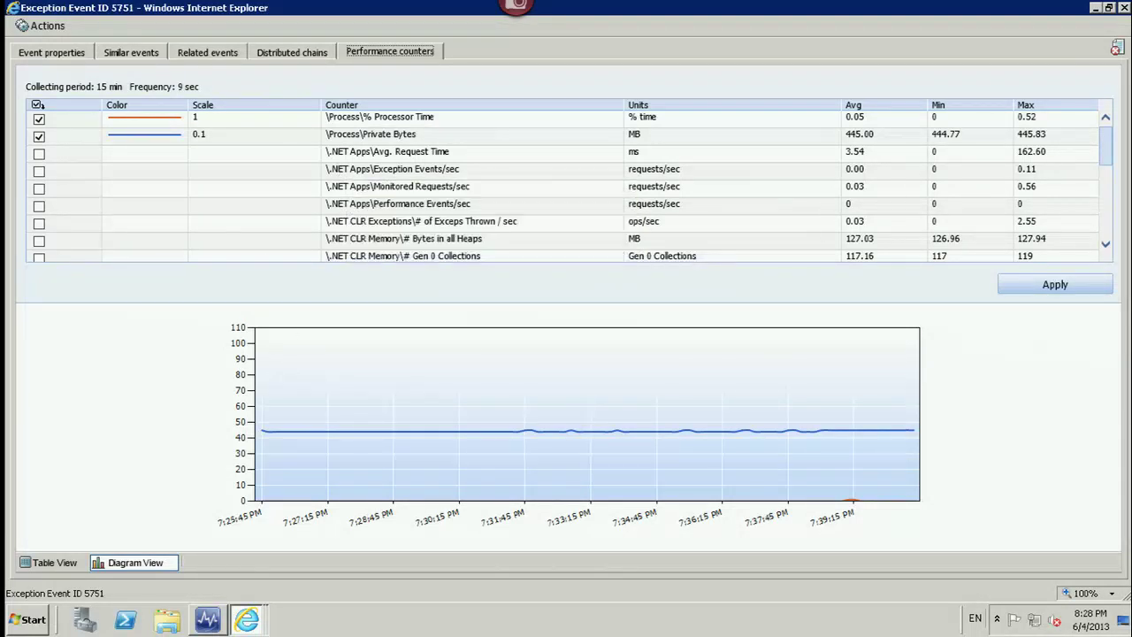
click(1124, 7)
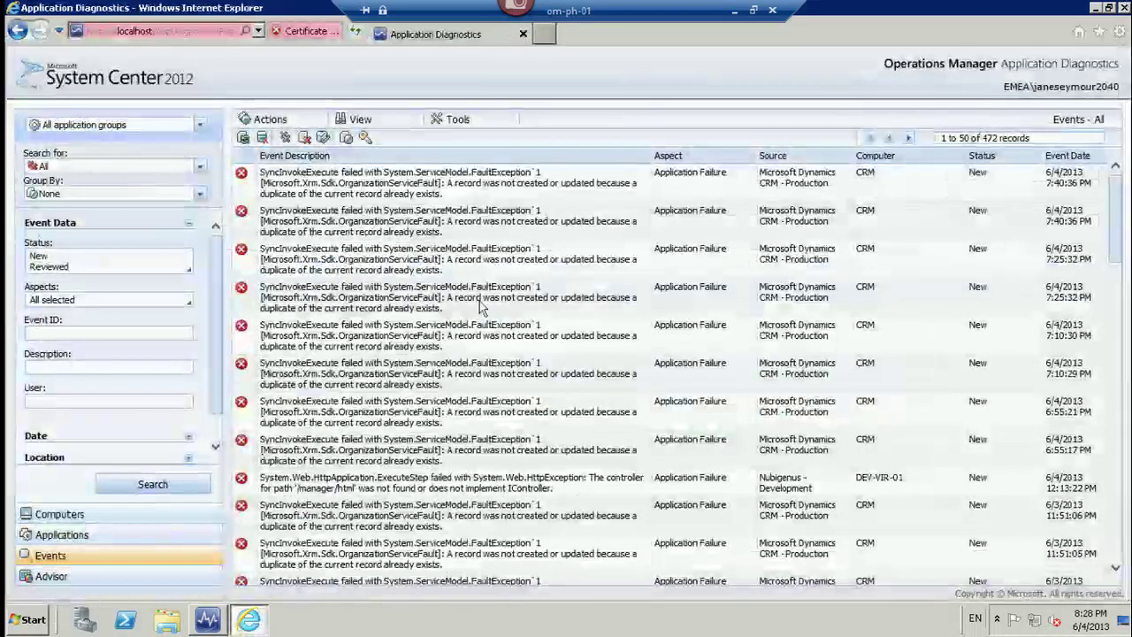
Step: Look through the Application Diagnostics event list down to the 5/31/2013 entries, then switch back to Operations Manager
click(481, 311)
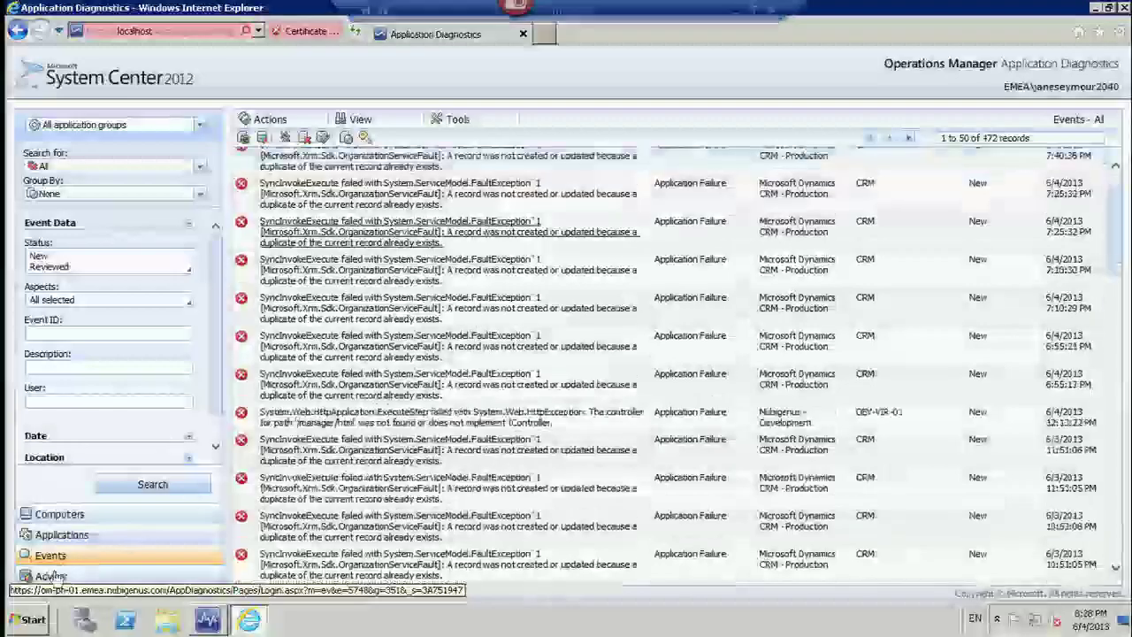
scroll(591, 333, down, 10)
scroll(591, 332, down, 10)
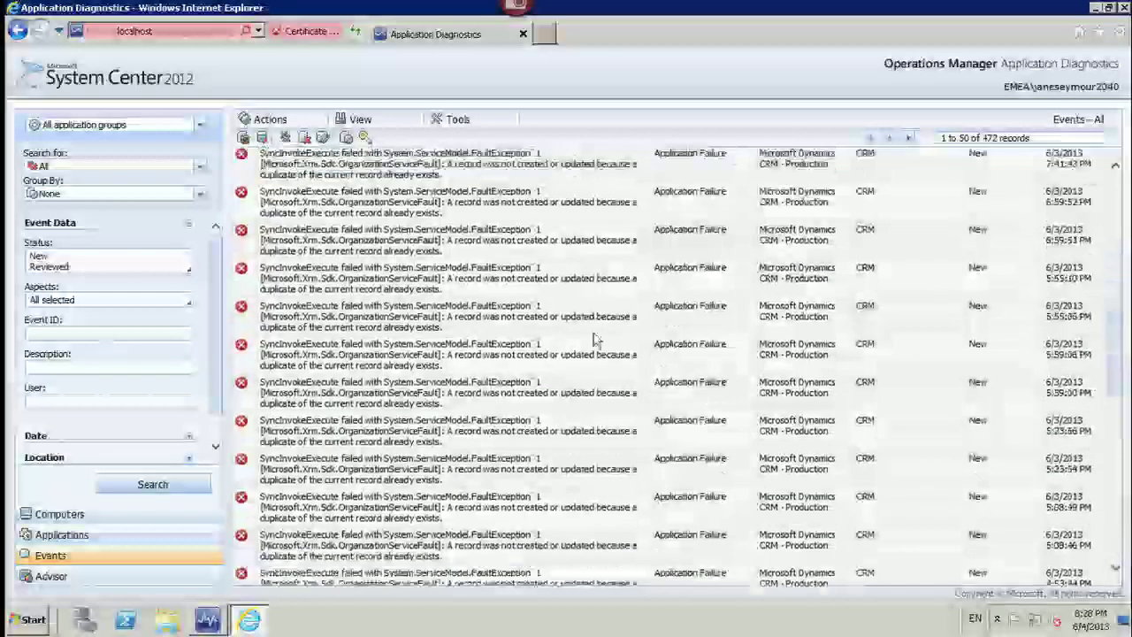
scroll(591, 354, down, 5)
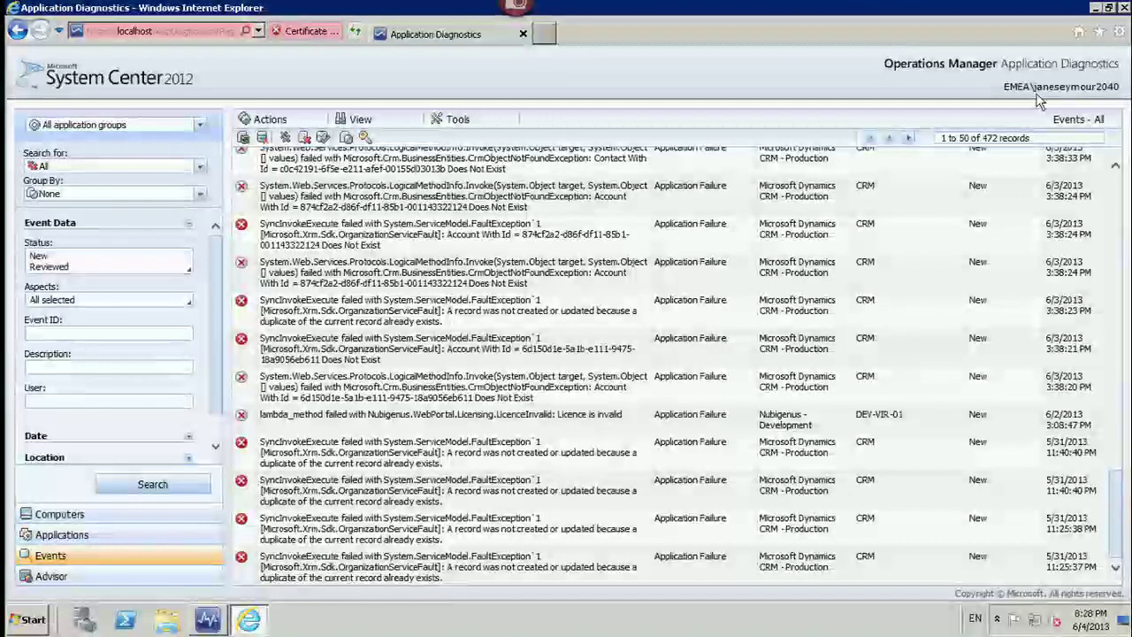
click(1124, 7)
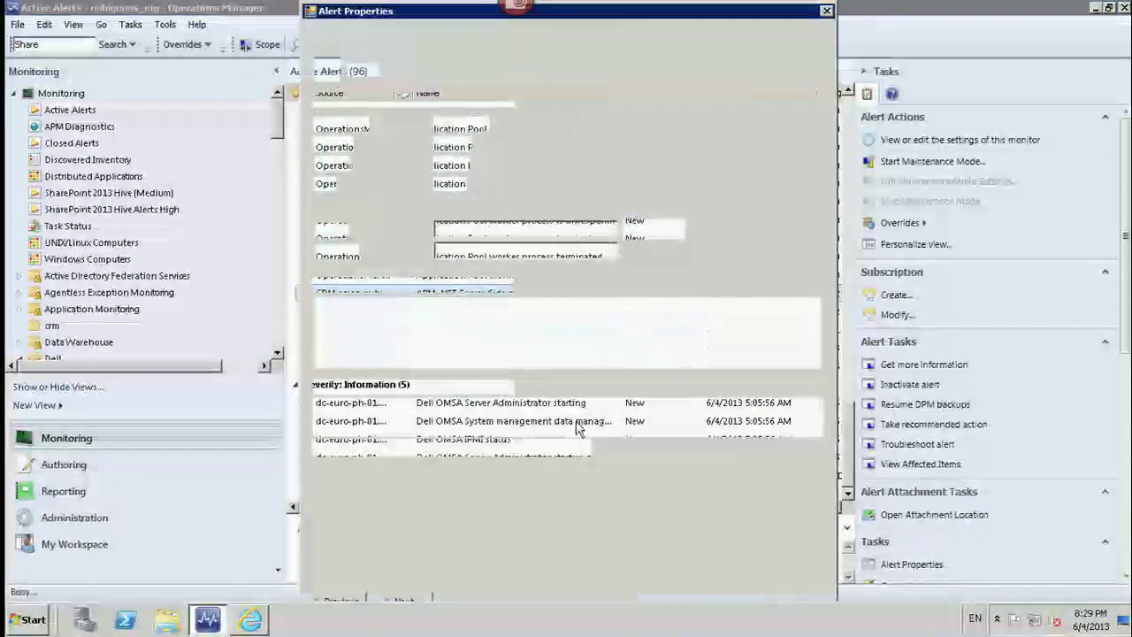
Step: Inspect the context and product knowledge of the CRM server's APM .NET Server-Side monitoring configuration alert, then close its properties
double_click(584, 423)
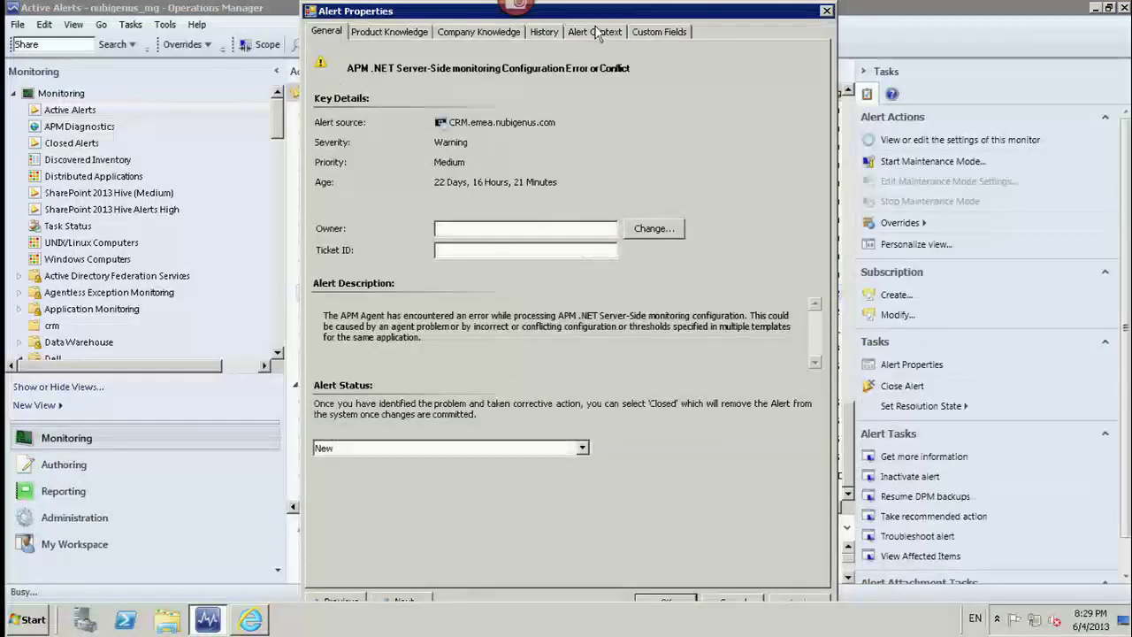
click(594, 31)
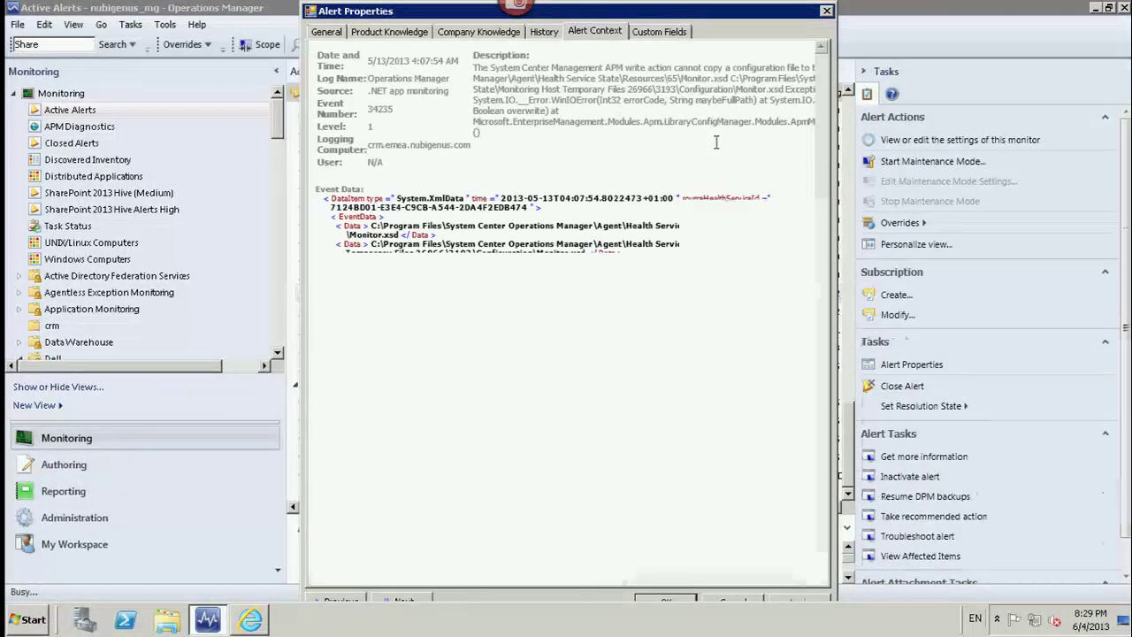
click(370, 39)
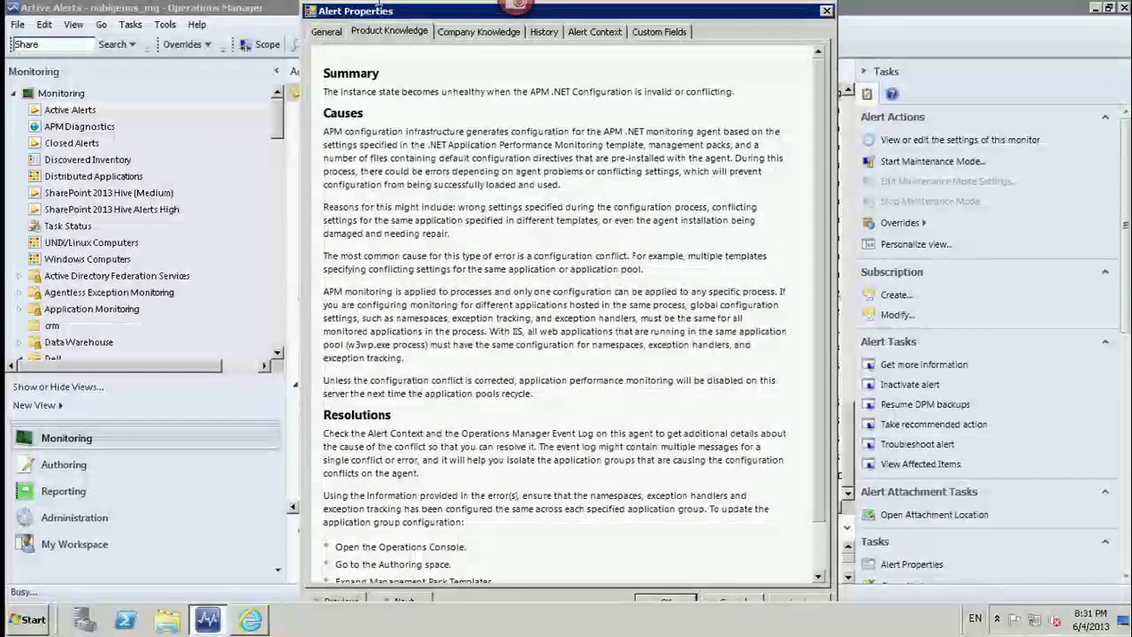
mouse_move(759, 17)
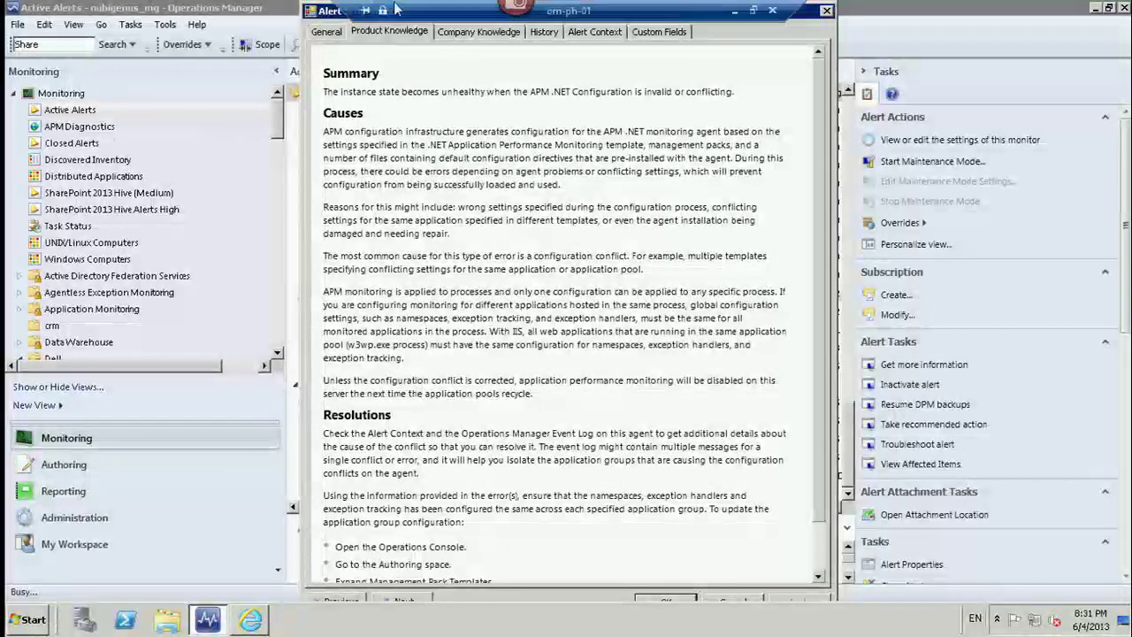
click(827, 11)
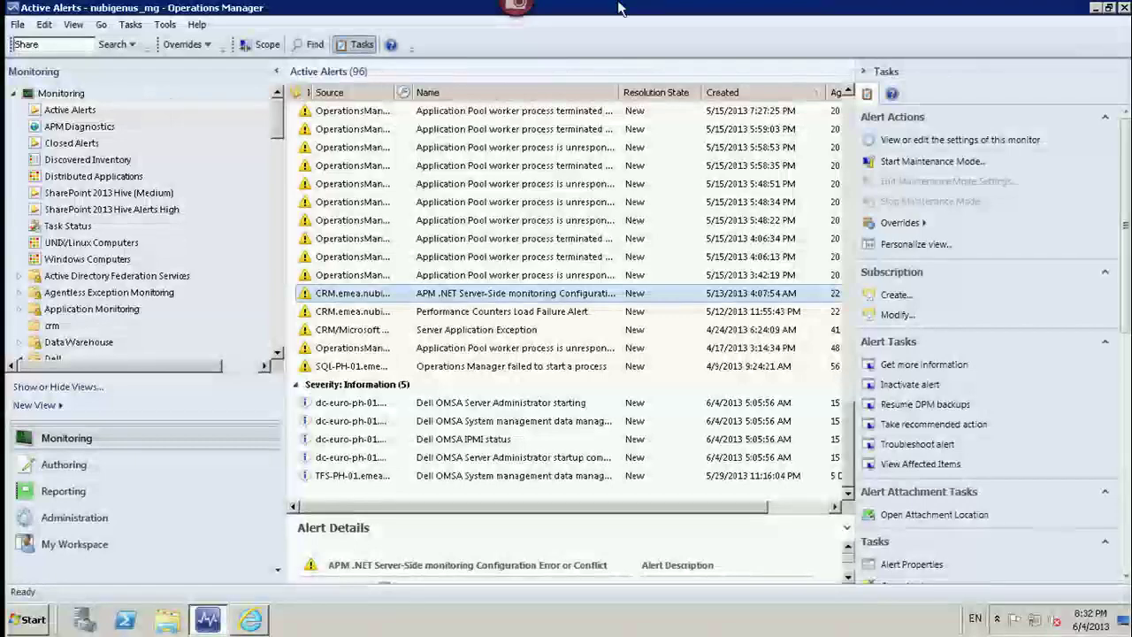
mouse_move(620, 9)
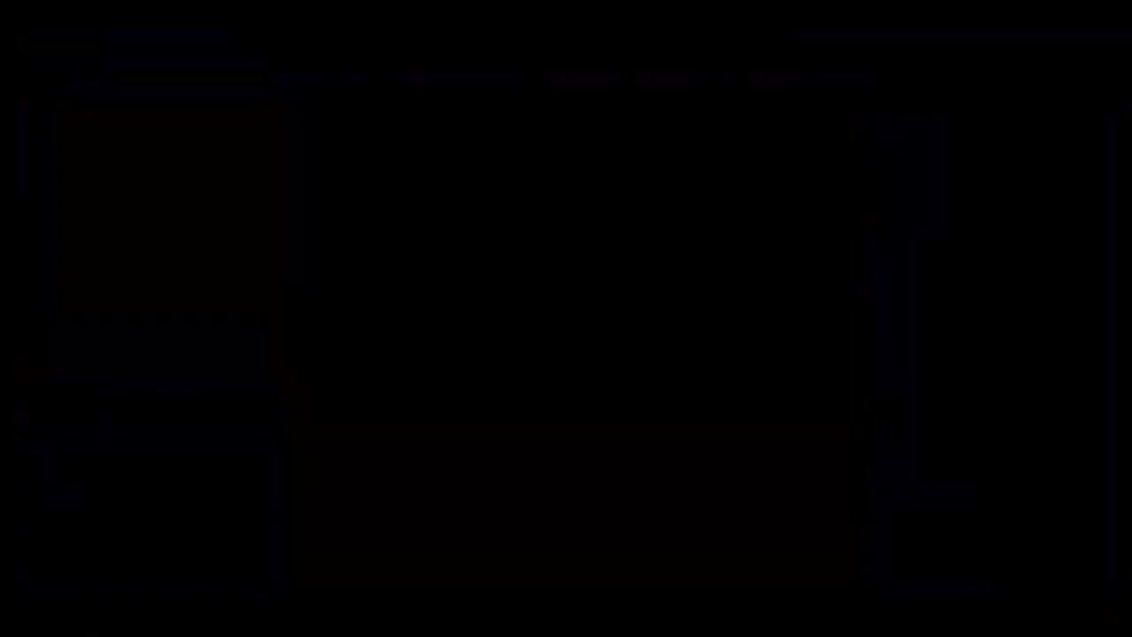